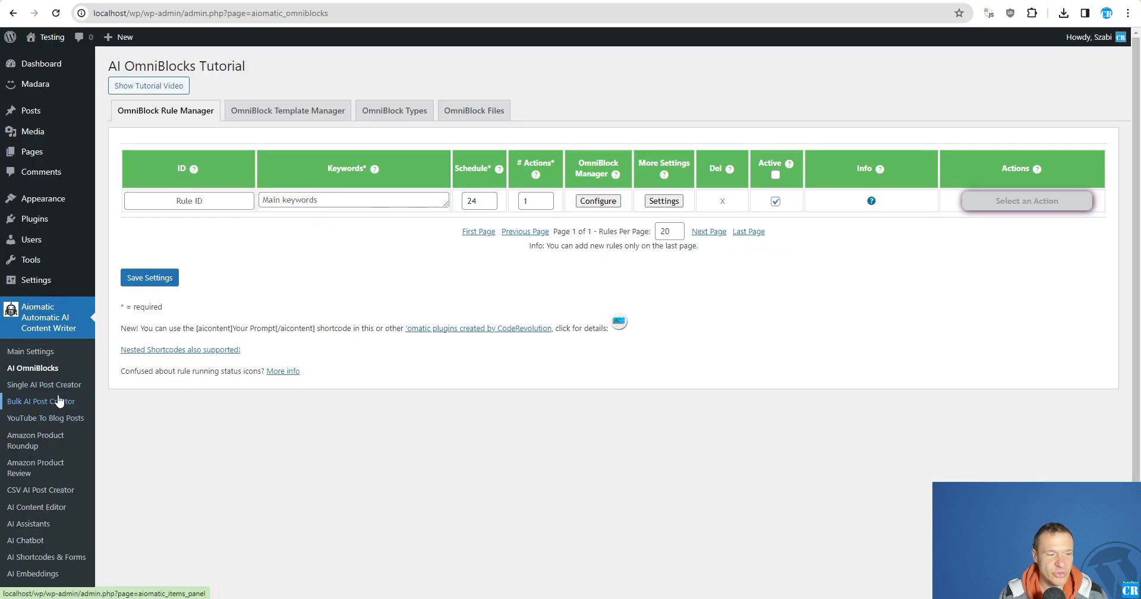
# Open the new rule's OmniBlock configuration and expand the Publish post block to review its parameters through Custom Taxonomies
pyautogui.click(598, 201)
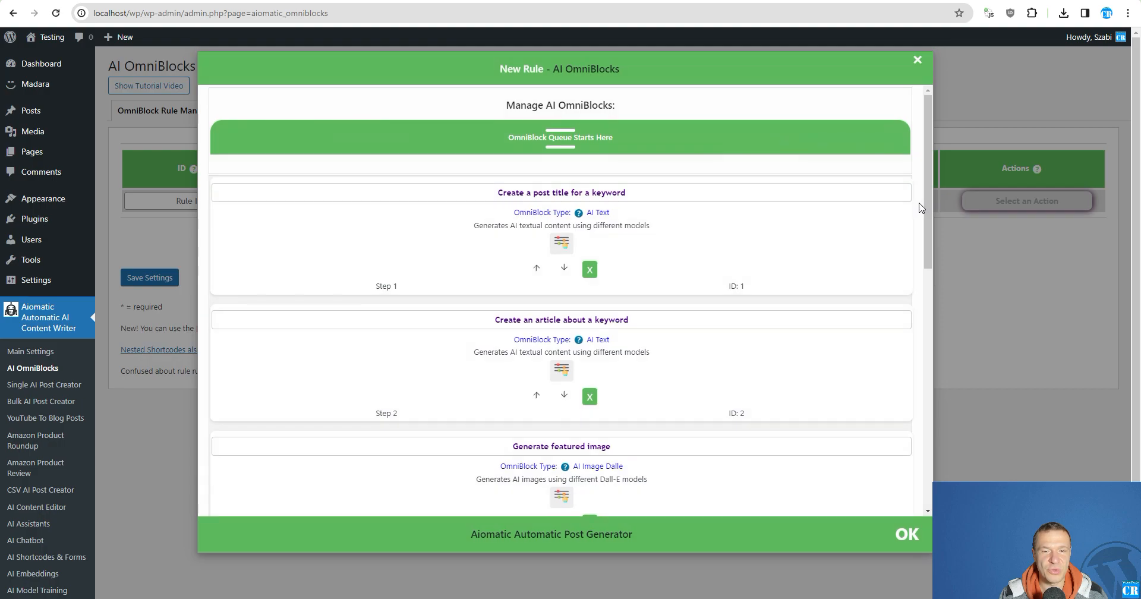
pyautogui.scroll(-6, 551, 306)
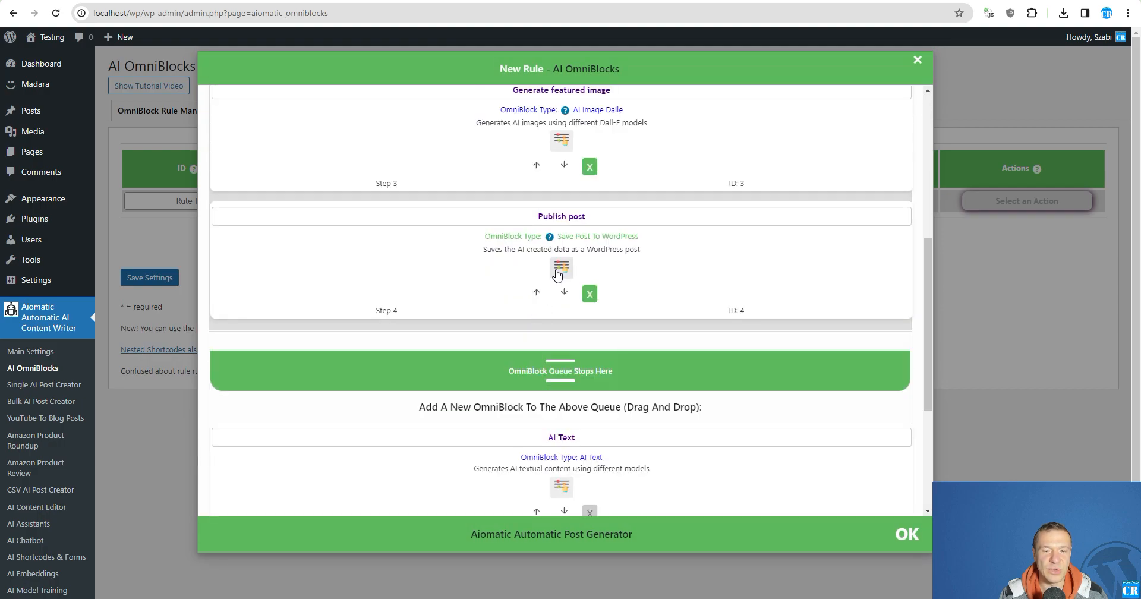
pyautogui.click(558, 274)
pyautogui.scroll(-3, 439, 299)
pyautogui.scroll(-10, 439, 299)
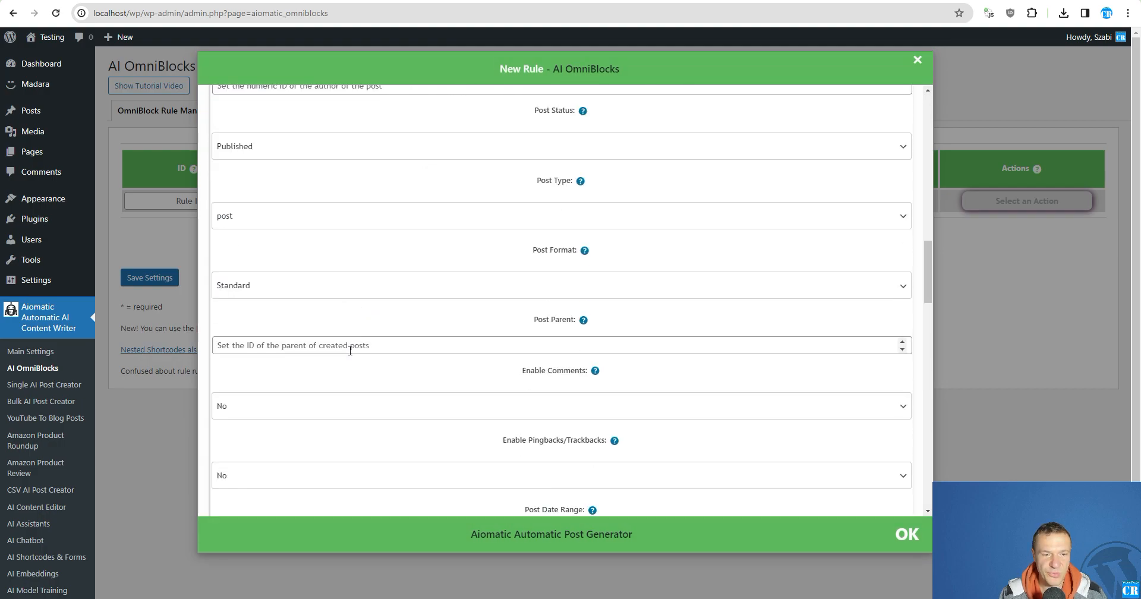
pyautogui.scroll(-5, 349, 350)
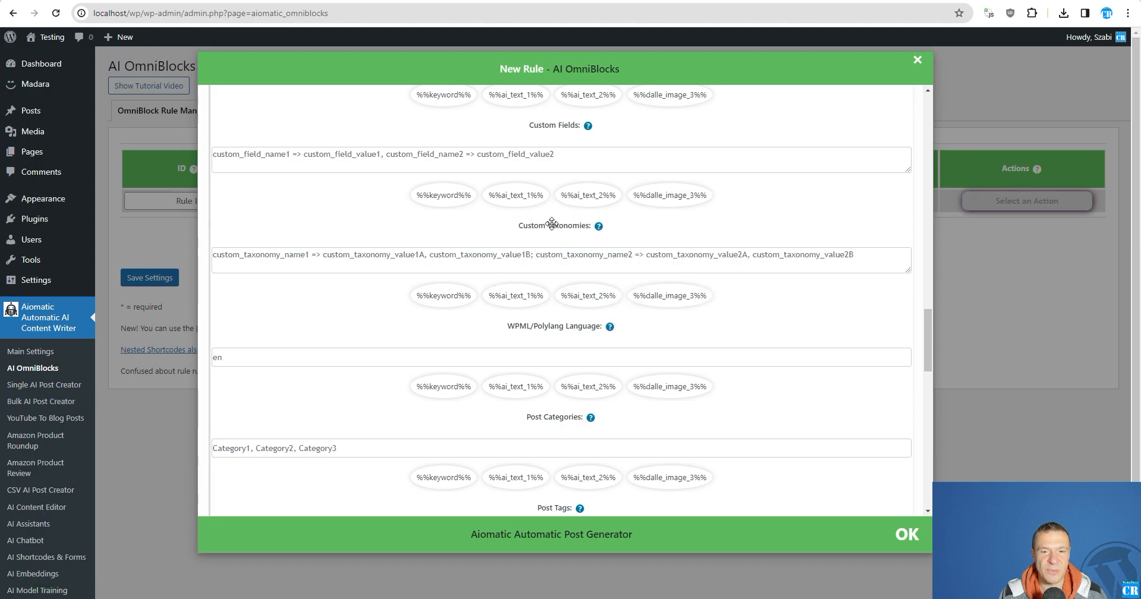
# Remove the post title, article and featured image OmniBlocks from the queue, leaving only the Publish post block
pyautogui.scroll(20, 313, 303)
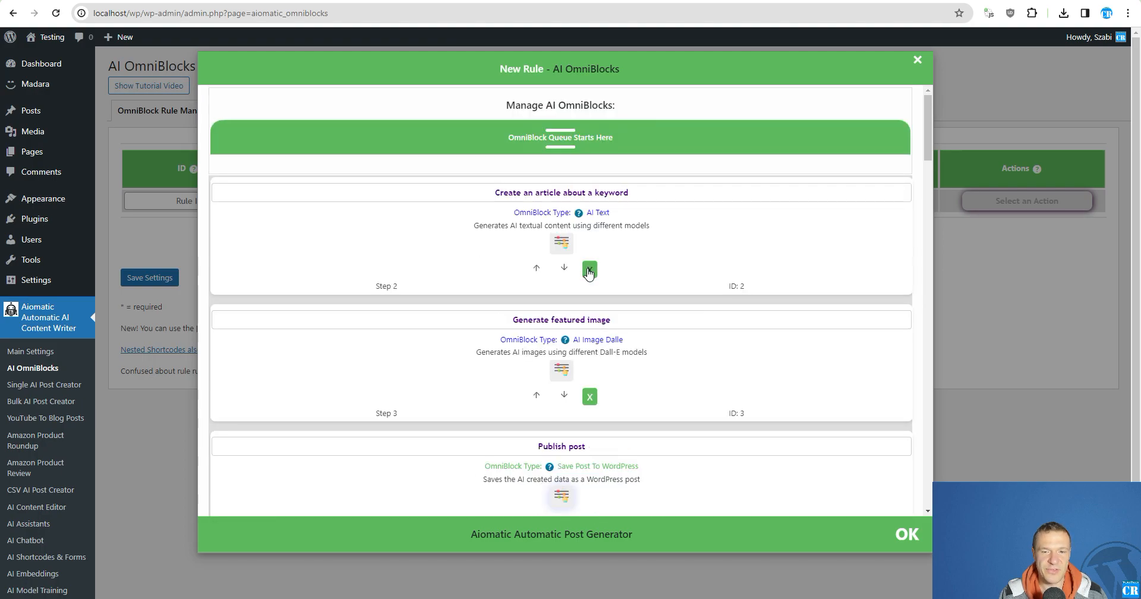
pyautogui.click(589, 269)
pyautogui.click(589, 270)
pyautogui.click(590, 269)
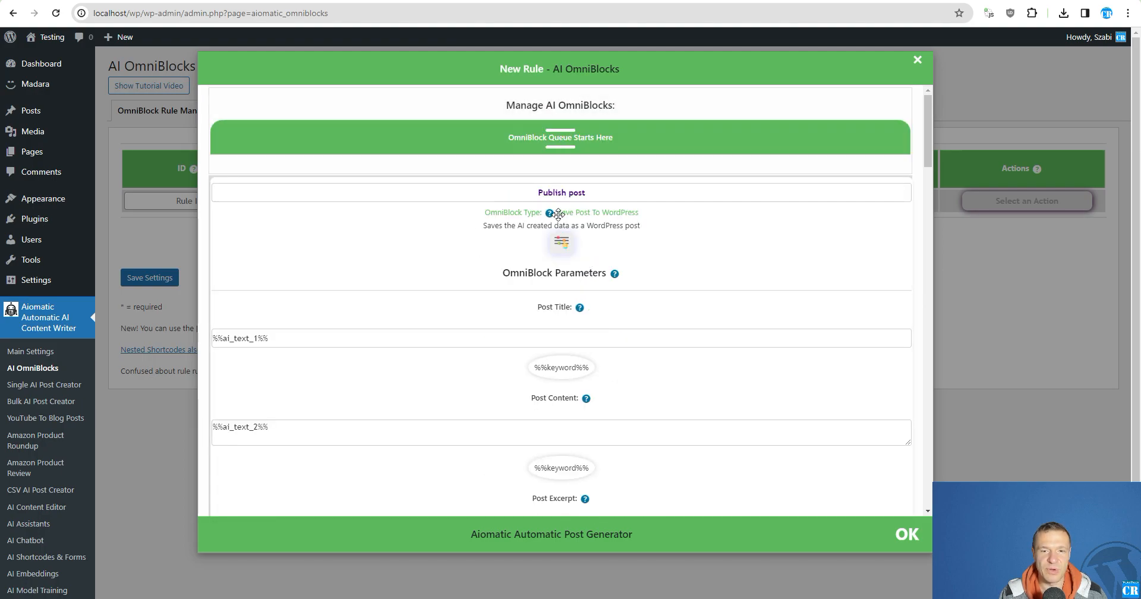
# Set both the Post Title and the Post Content of the Publish post block to "test"
pyautogui.click(288, 336)
pyautogui.hotkey('ctrl', 'a')
pyautogui.write('t')
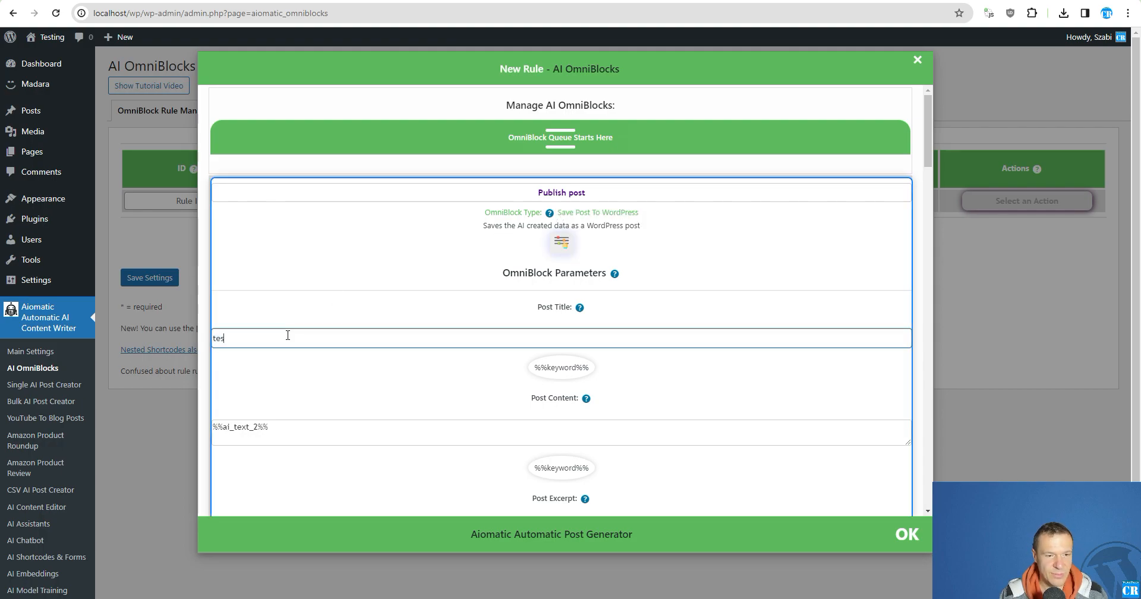
pyautogui.click(257, 427)
pyautogui.hotkey('ctrl', 'a')
pyautogui.write('te')
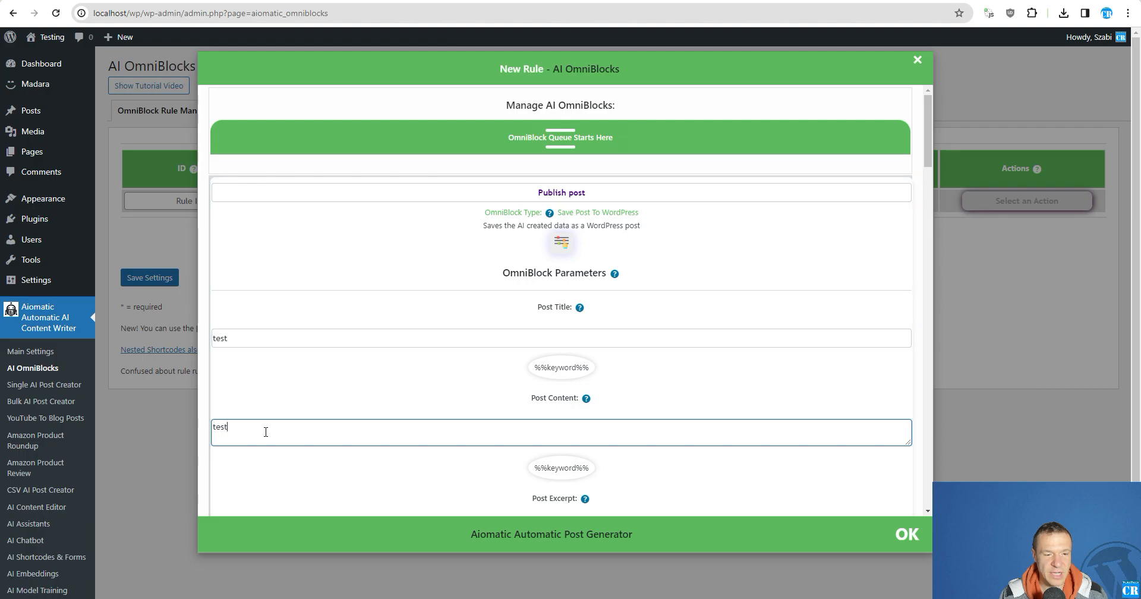
# Clear the Featured Image value in the Publish post block
pyautogui.scroll(-15, 265, 432)
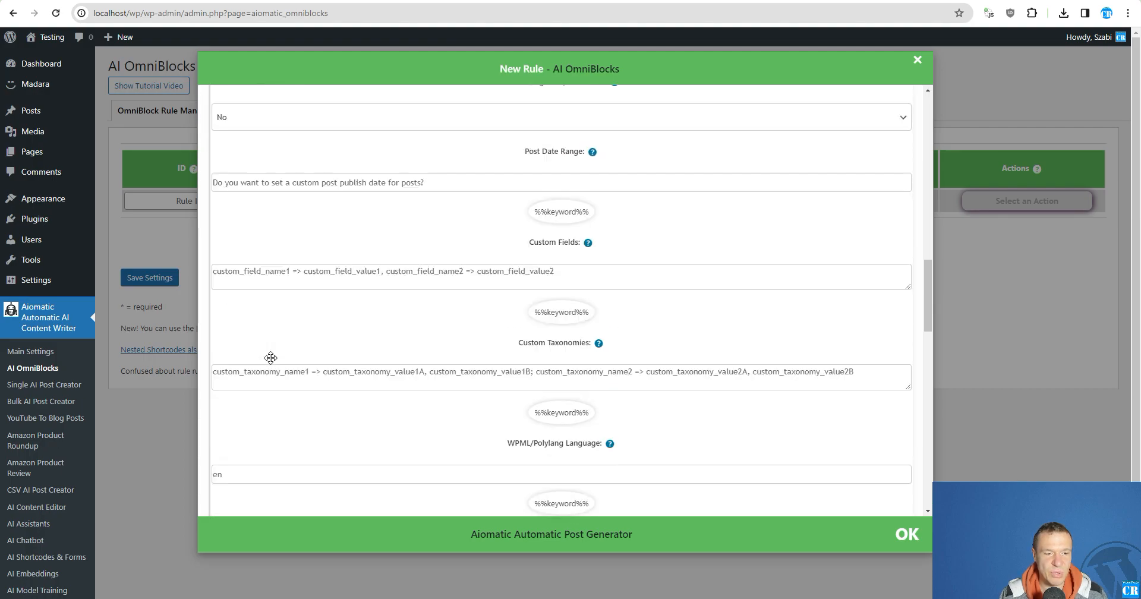
pyautogui.scroll(-8, 270, 357)
pyautogui.click(277, 309)
pyautogui.hotkey('ctrl', 'a')
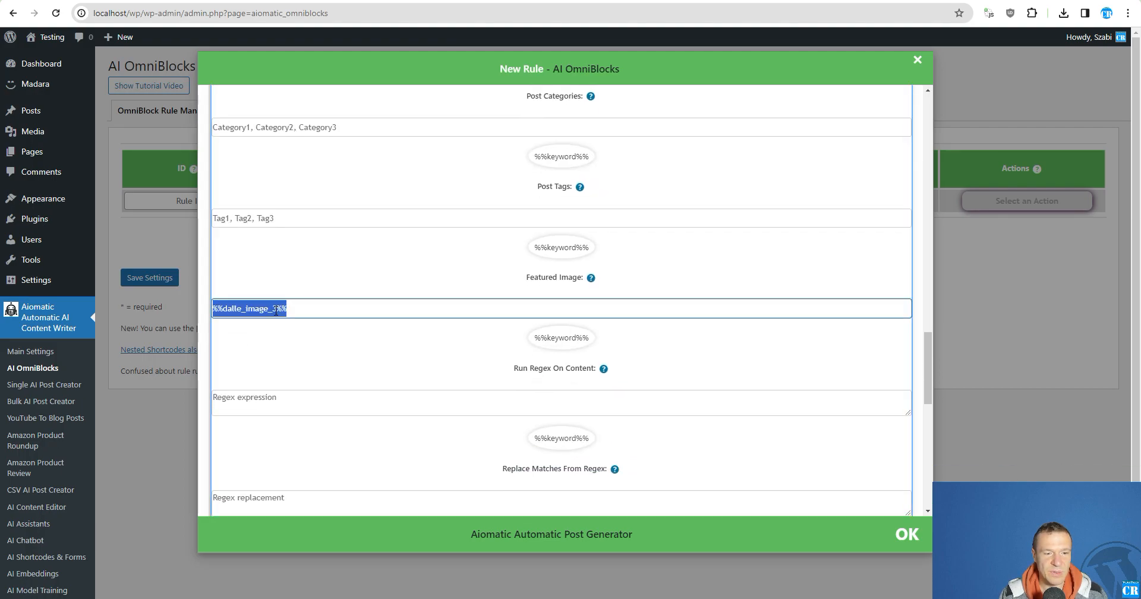
pyautogui.press('BackSpace')
# Set the Custom Taxonomies of the Publish post block to "category => Parent1 > Child1"
pyautogui.scroll(4, 277, 310)
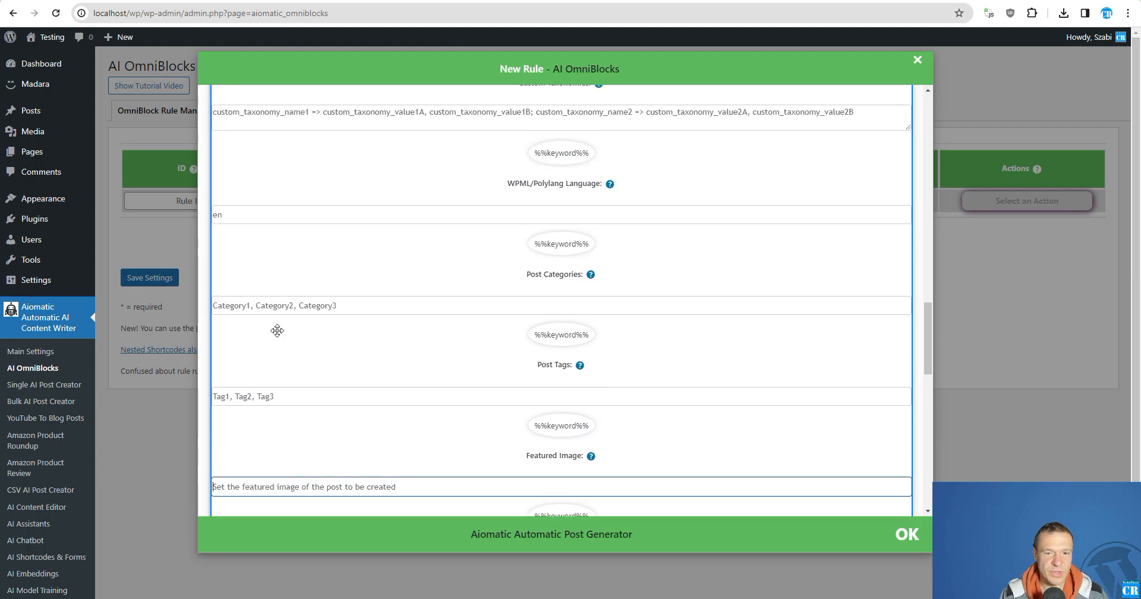
pyautogui.scroll(2, 312, 369)
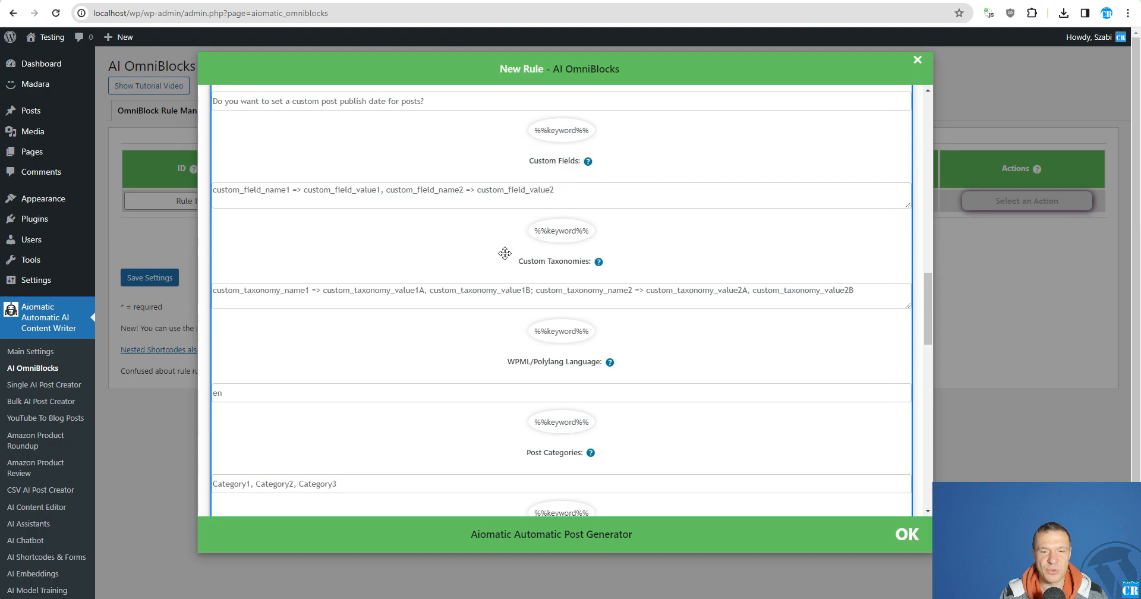
pyautogui.moveTo(598, 262)
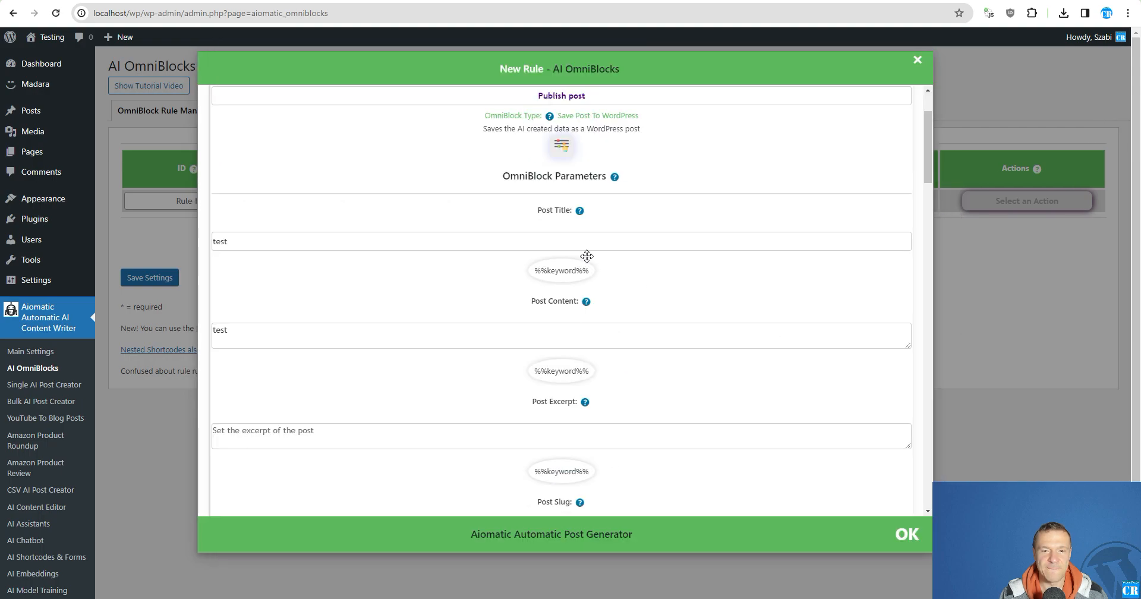
pyautogui.scroll(-5, 588, 309)
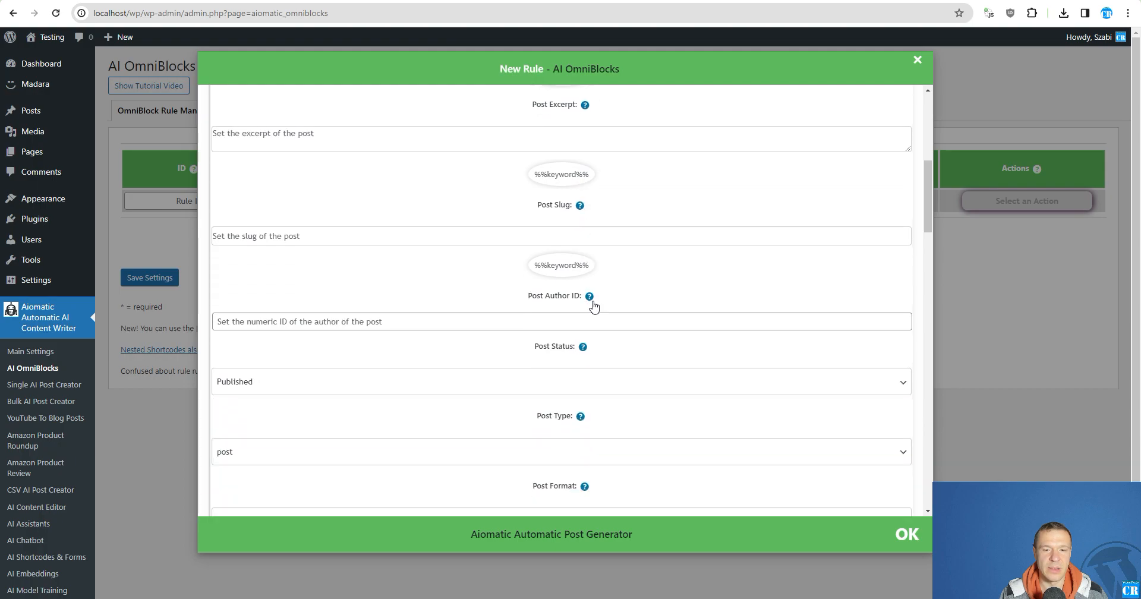
pyautogui.scroll(-5, 587, 332)
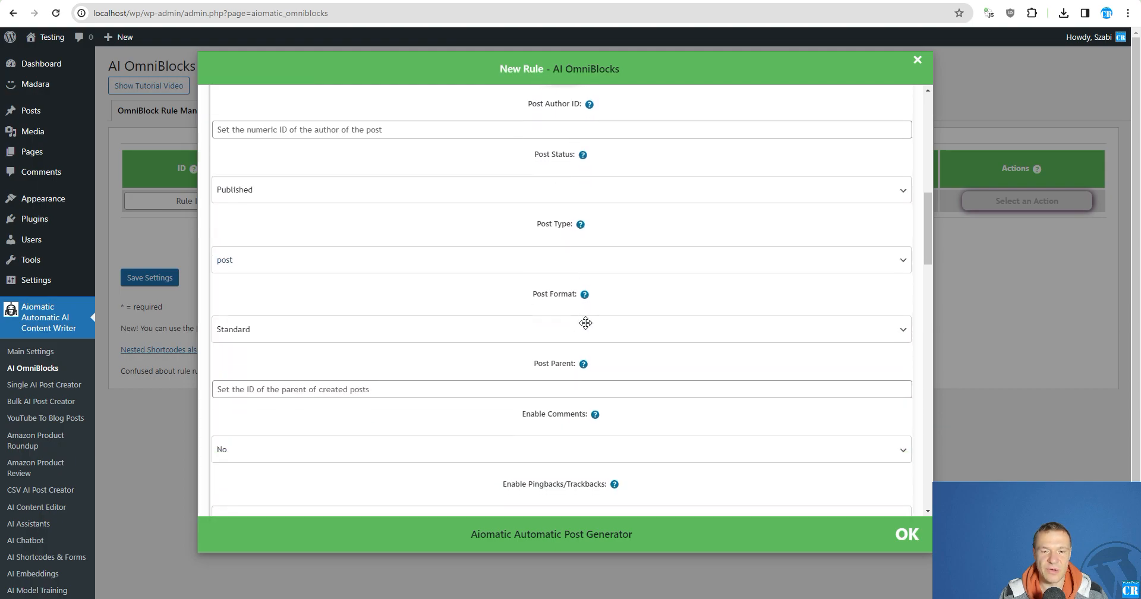
pyautogui.scroll(-5, 585, 322)
pyautogui.moveTo(597, 348)
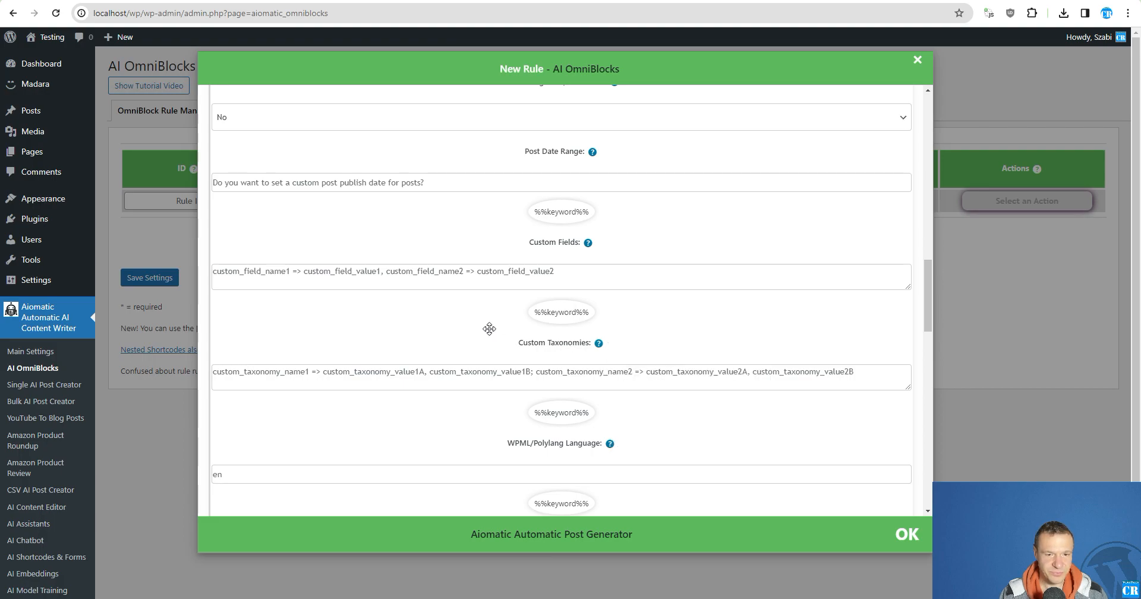
pyautogui.click(360, 372)
pyautogui.write('category => Parent1 > Child1')
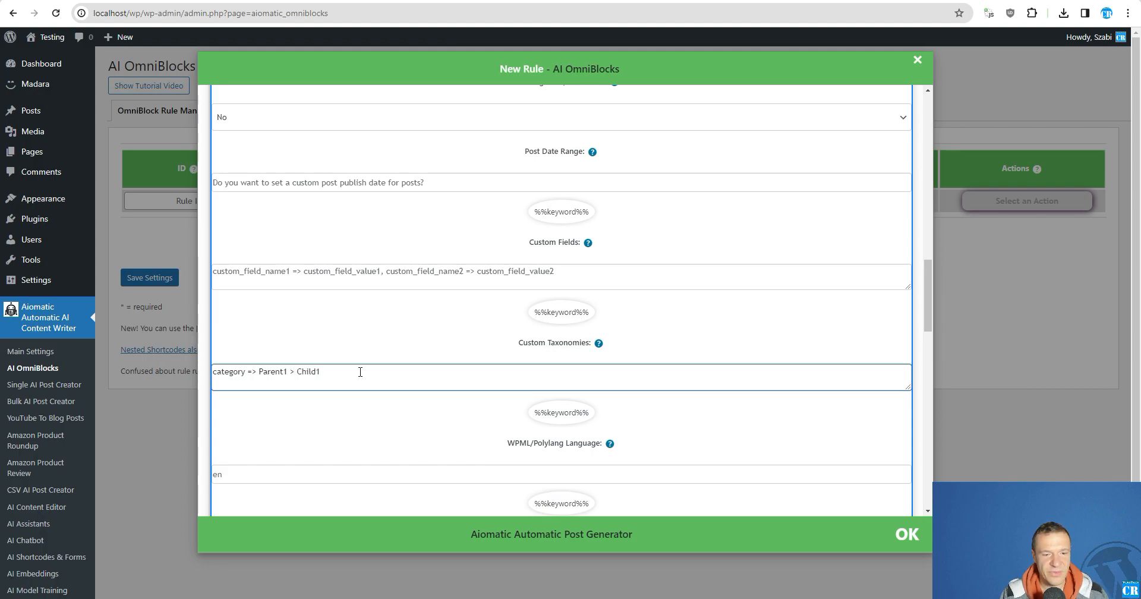
# Close the OmniBlock configuration and save the new rule with the keyword "Test"
pyautogui.click(189, 250)
pyautogui.click(294, 202)
pyautogui.write('Test')
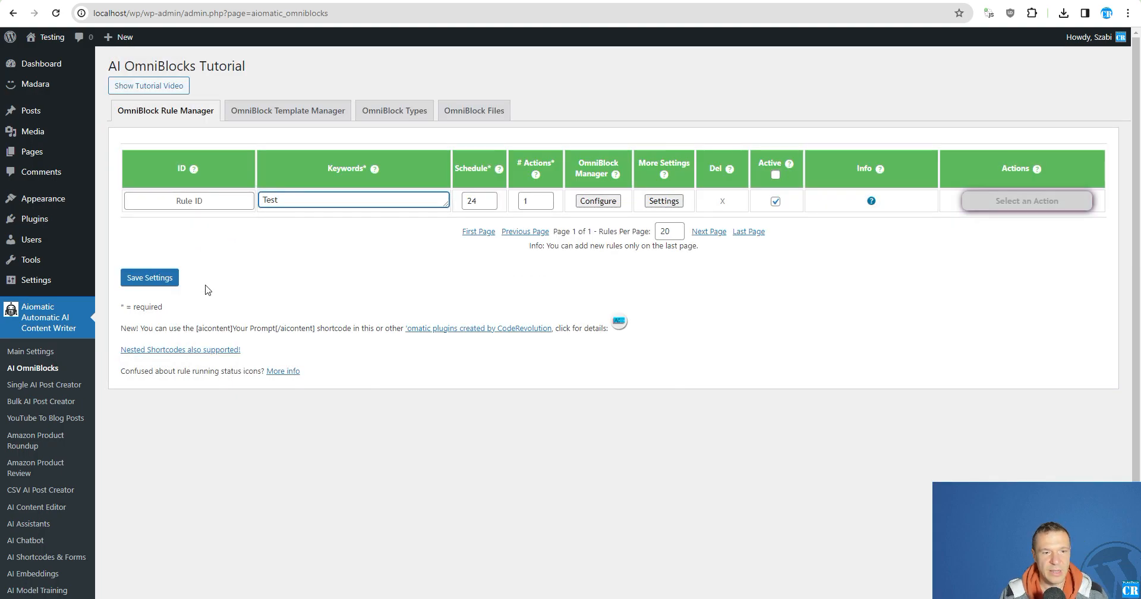
pyautogui.click(172, 280)
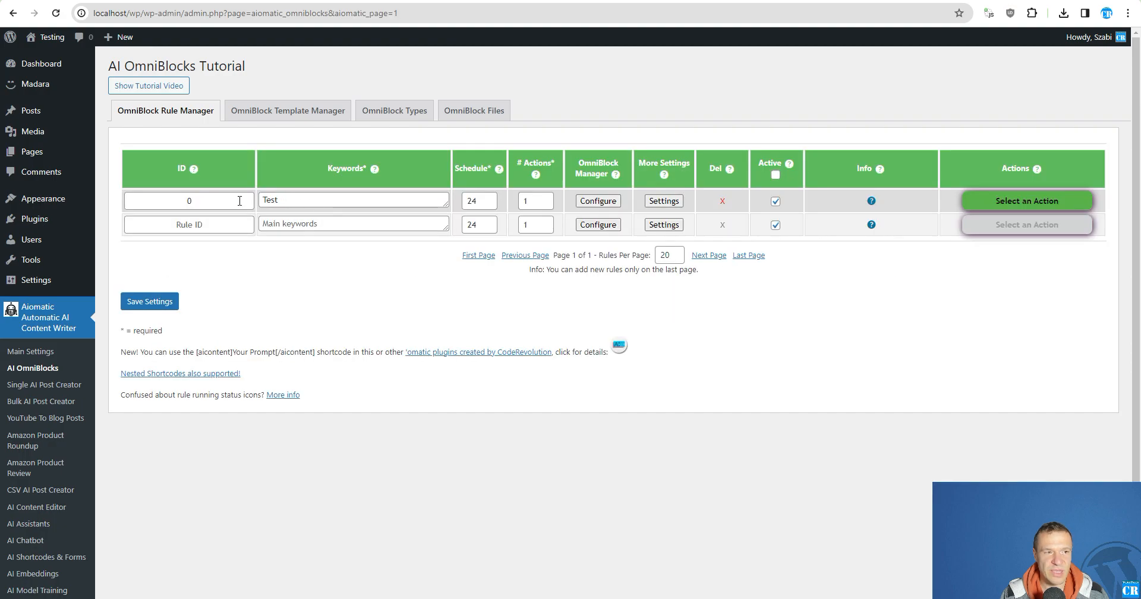
# Run the "Test" rule and reload the list of all posts to check for a generated post
pyautogui.click(35, 112)
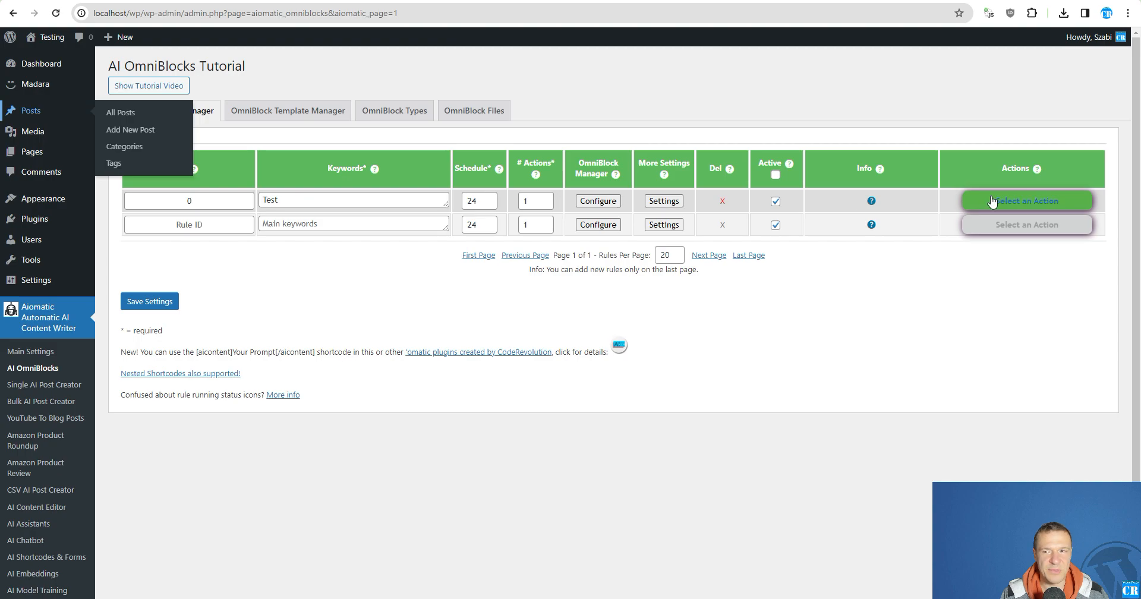
pyautogui.click(1026, 201)
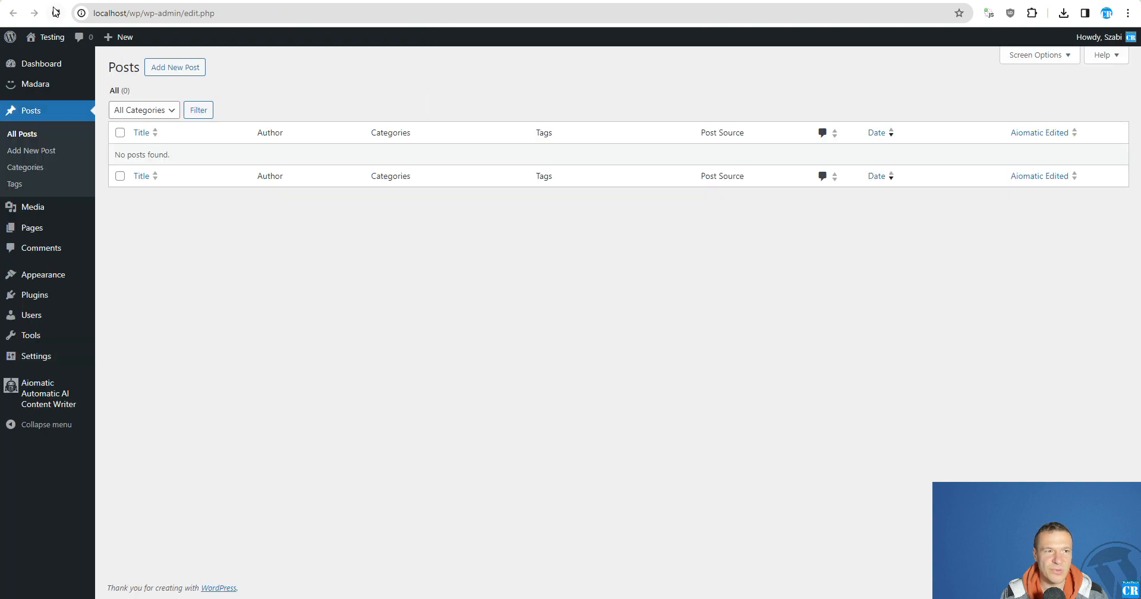
pyautogui.click(56, 12)
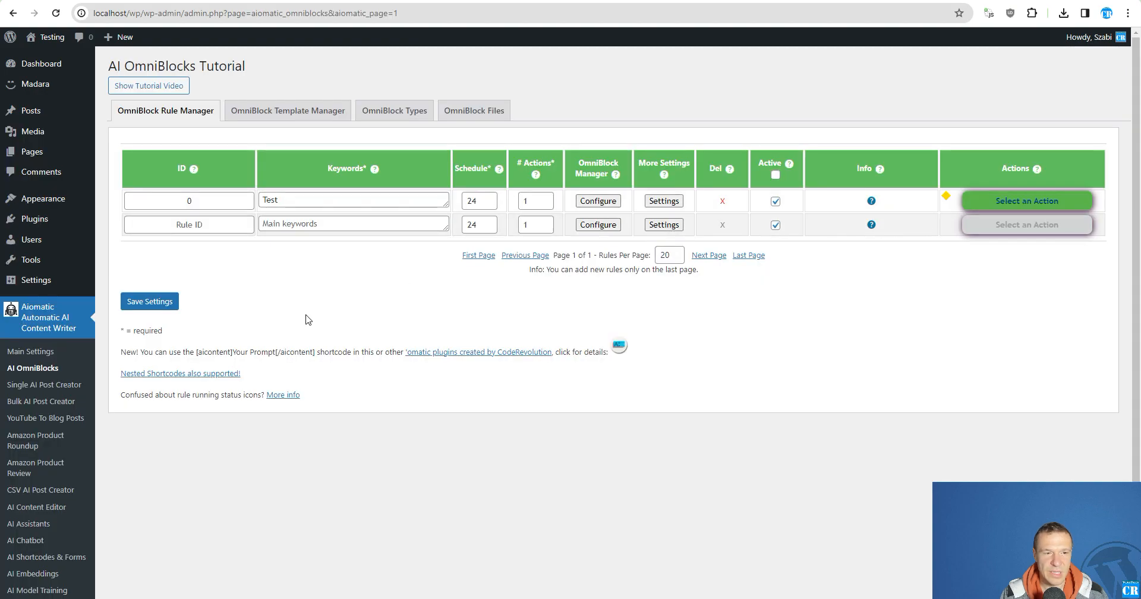
# Save the rule with the keyword changed to "Tester" and rerun it, reloading the posts list
pyautogui.click(345, 202)
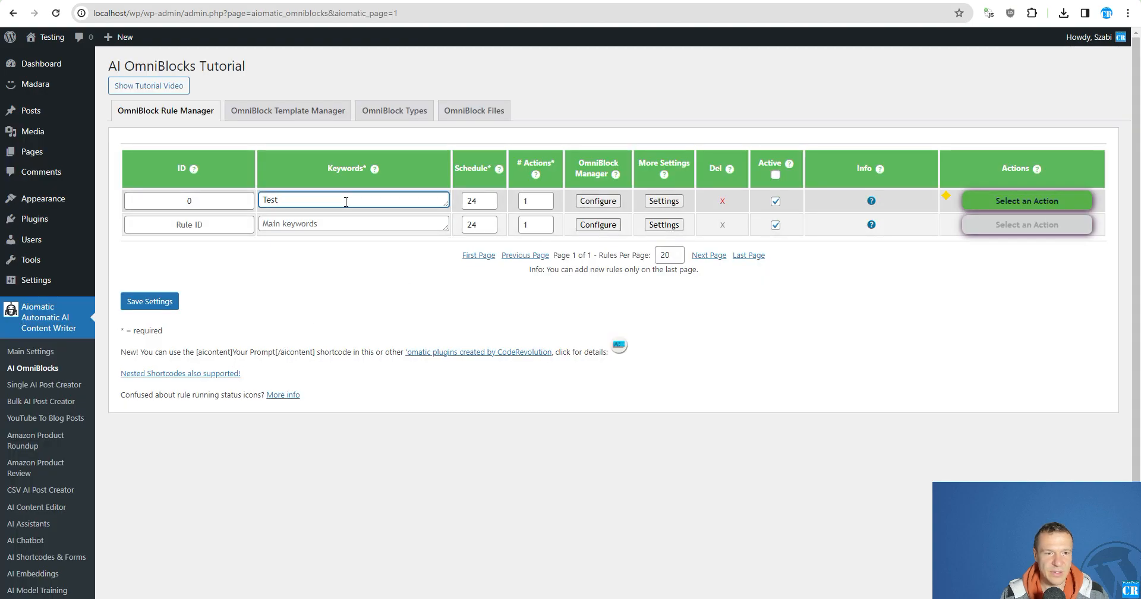
pyautogui.write('er')
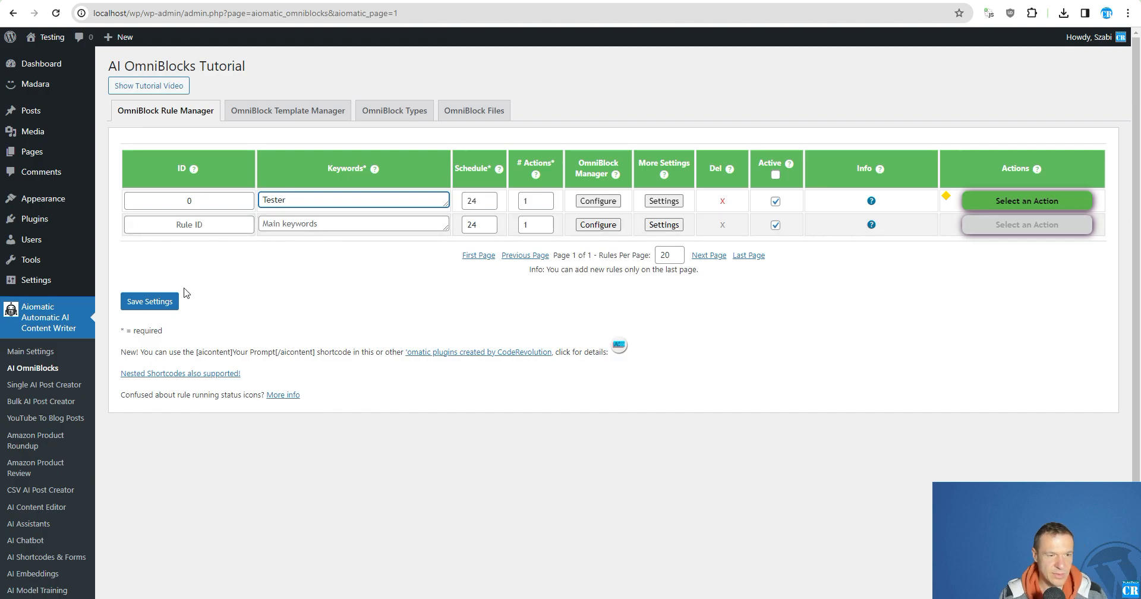
pyautogui.click(159, 301)
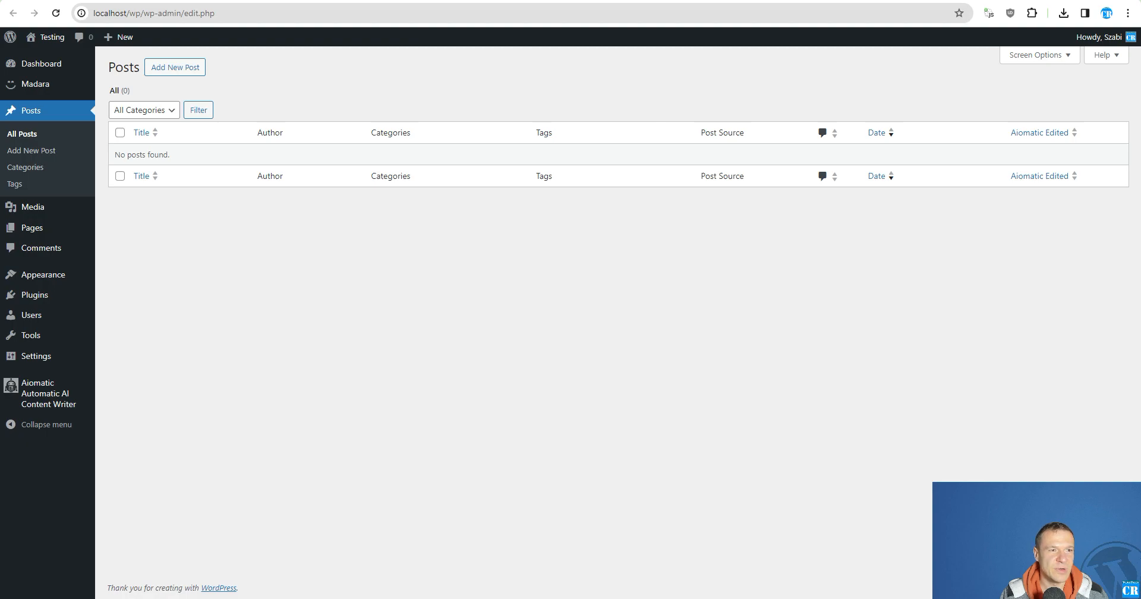
pyautogui.click(56, 13)
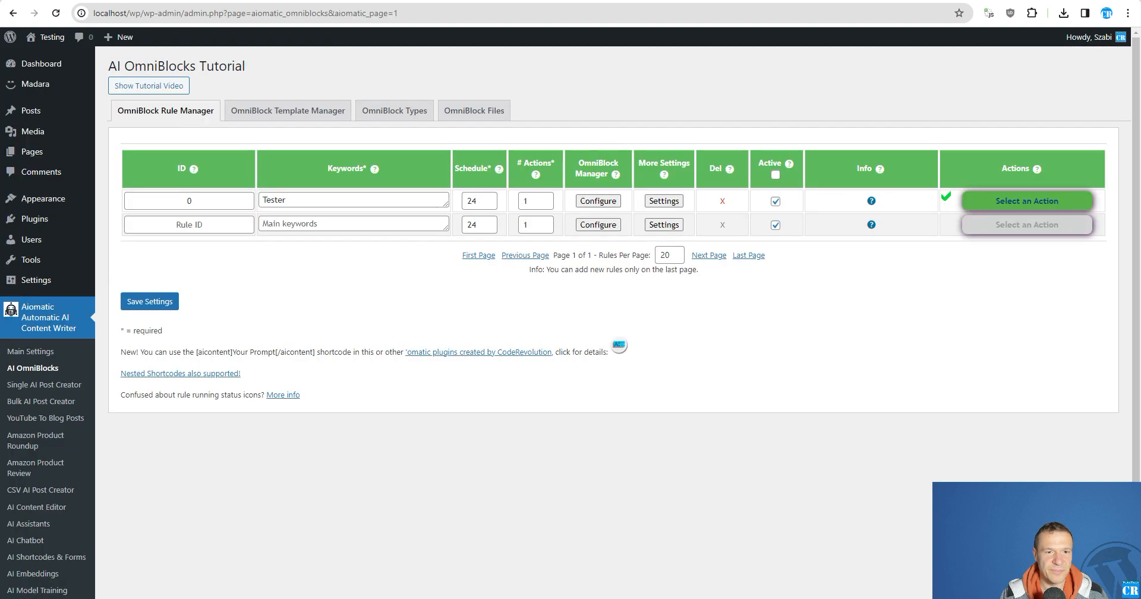
# Reopen the saved rule's Publish post block and review its Custom Taxonomies entry
pyautogui.click(598, 201)
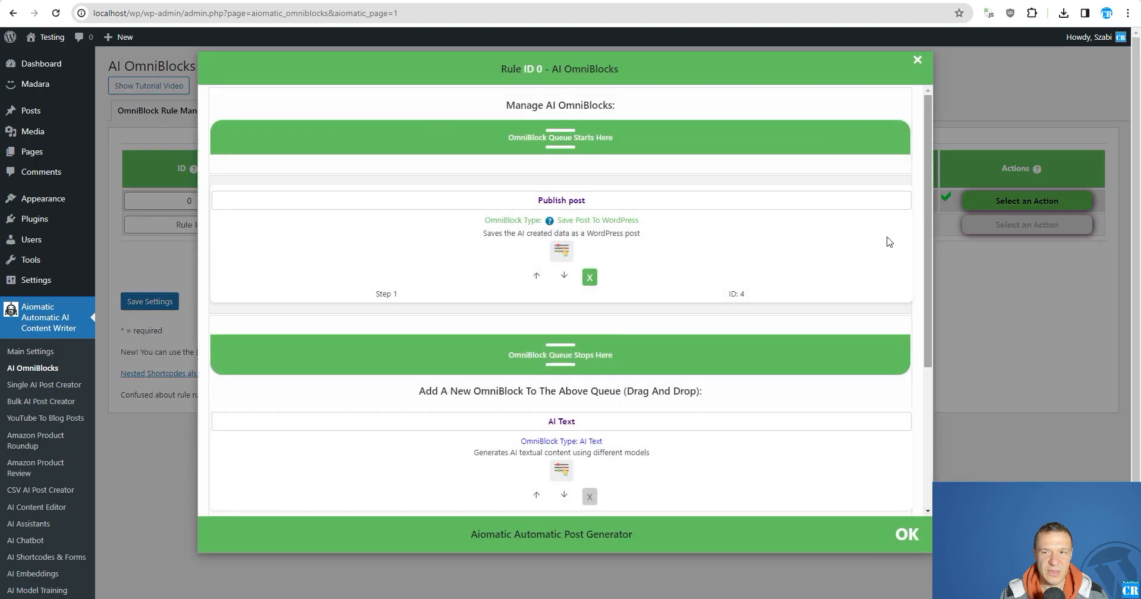
pyautogui.click(560, 250)
pyautogui.scroll(-10, 446, 321)
pyautogui.scroll(-7, 448, 319)
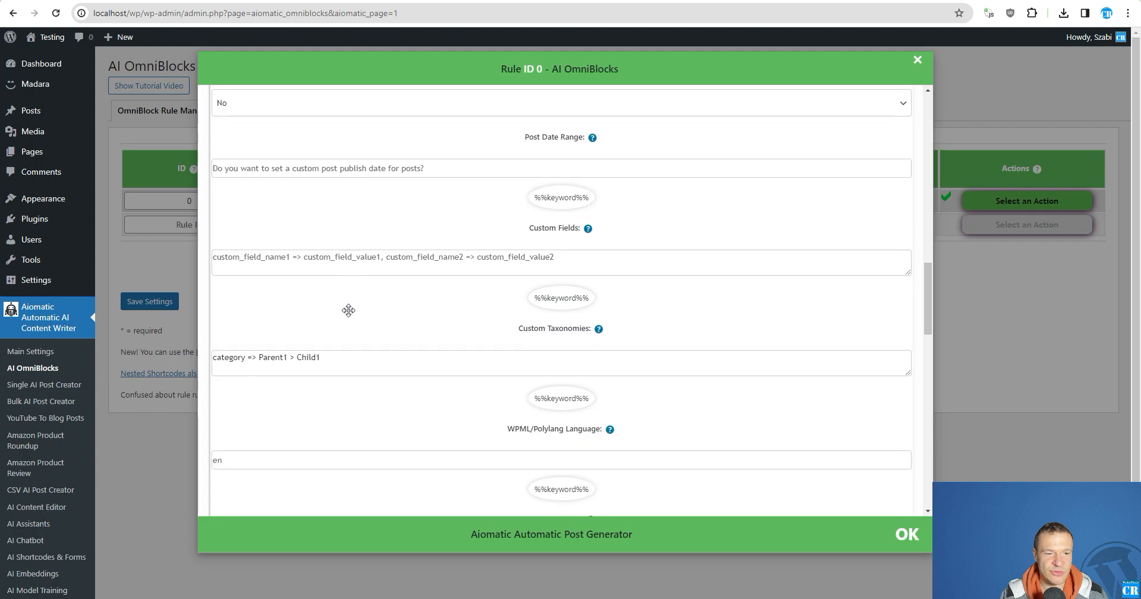
pyautogui.scroll(-1, 349, 310)
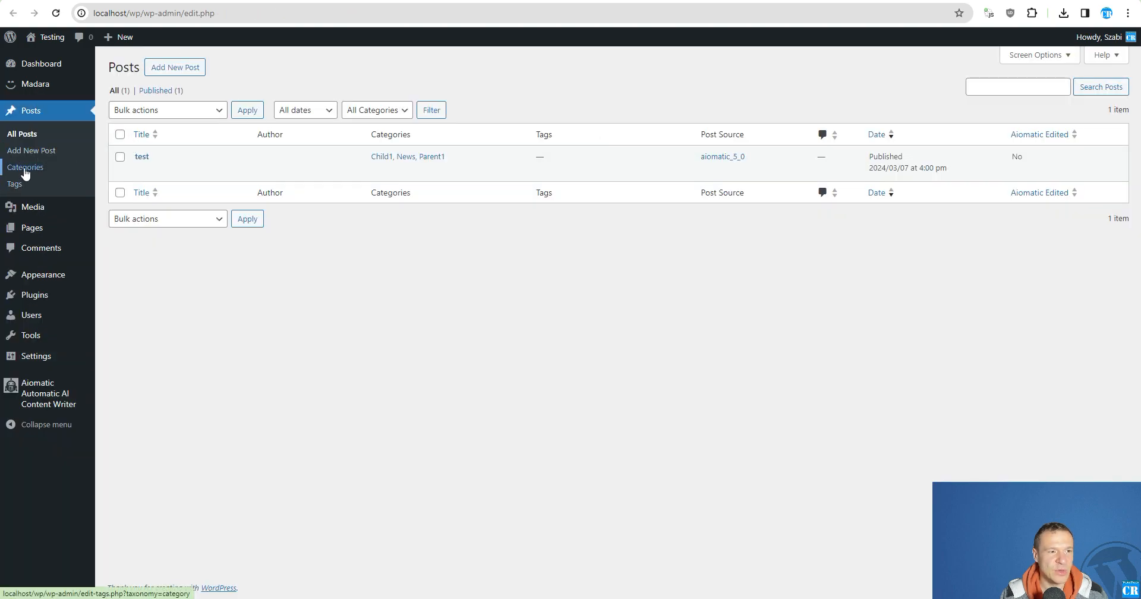
# Open the post categories and bulk delete all of them
pyautogui.click(24, 169)
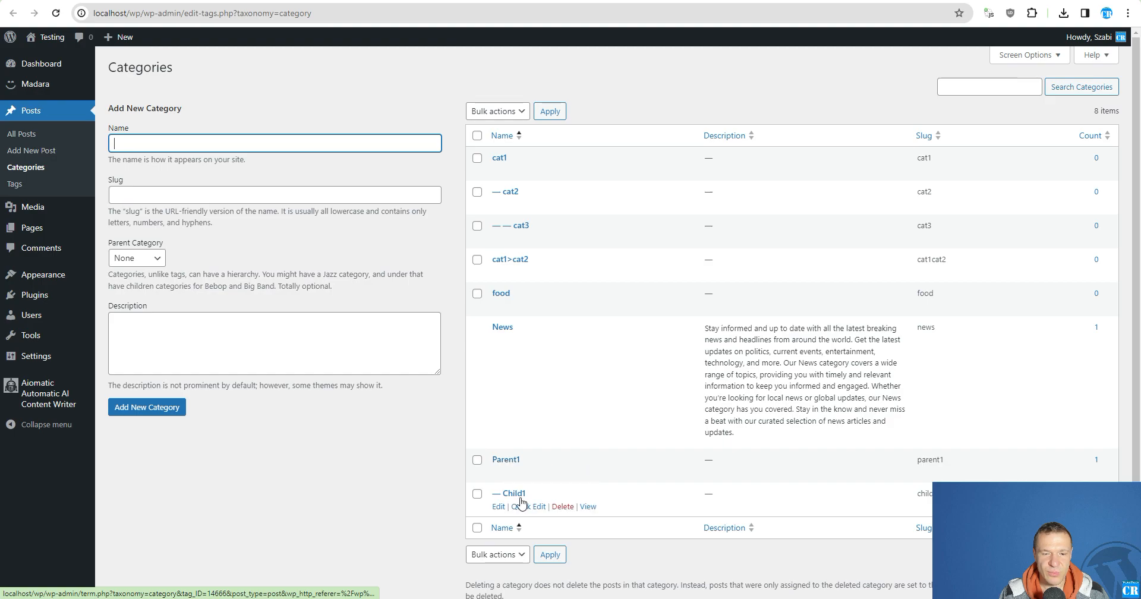
pyautogui.click(476, 135)
pyautogui.click(481, 111)
pyautogui.click(491, 140)
pyautogui.click(550, 111)
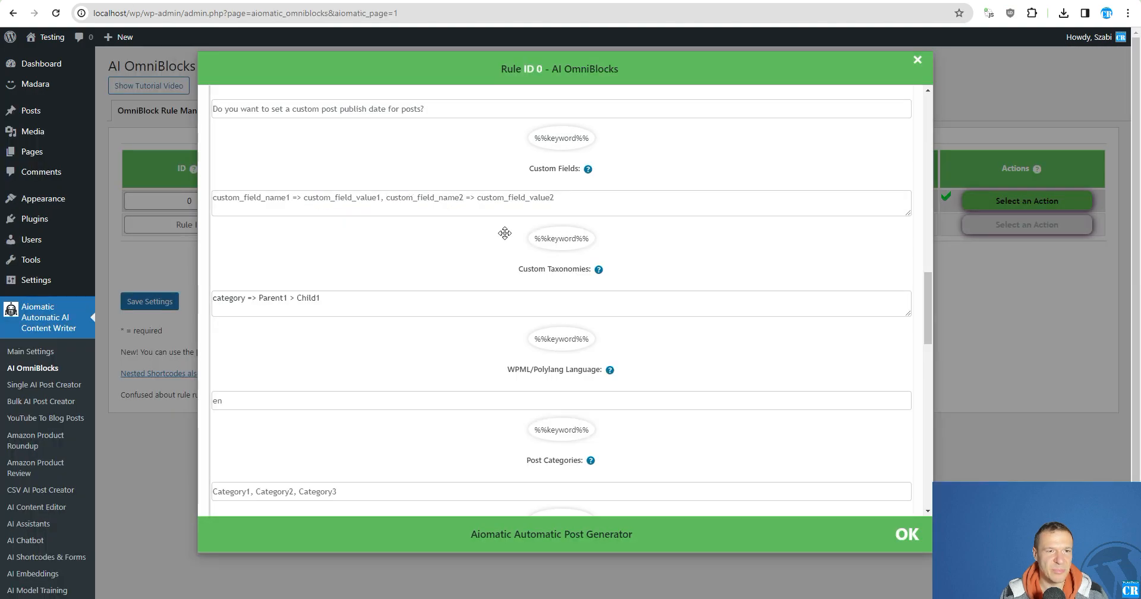
# Close the rule configuration and permanently delete all posts generated by the "Tester" rule
pyautogui.click(1002, 204)
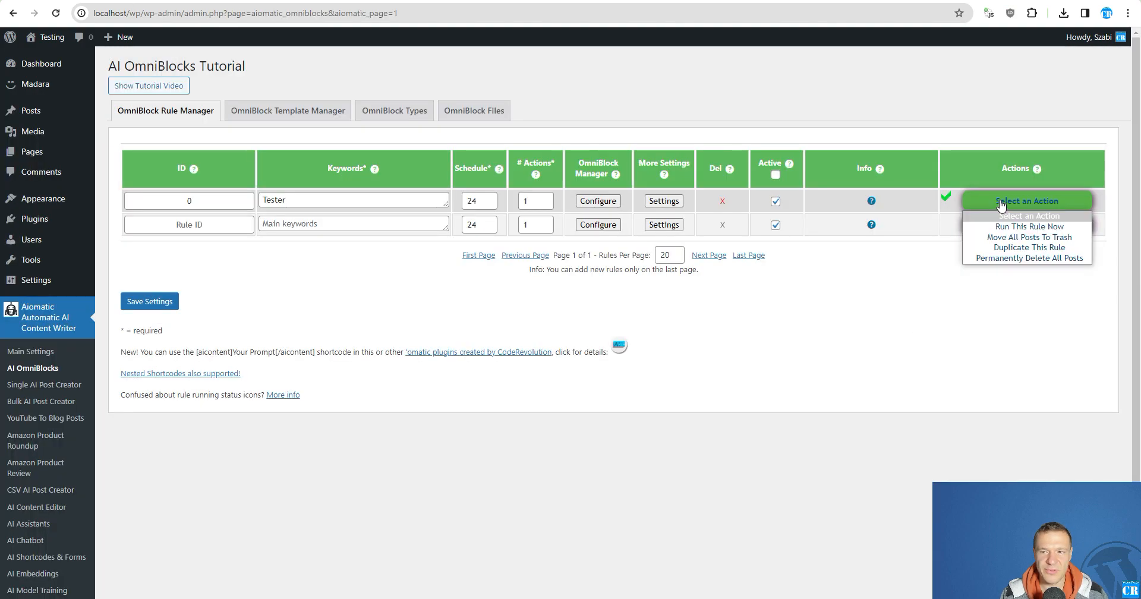
pyautogui.click(1010, 258)
pyautogui.press('Return')
# Run the "Tester" rule now and reload the posts list
pyautogui.click(984, 227)
pyautogui.press('Return')
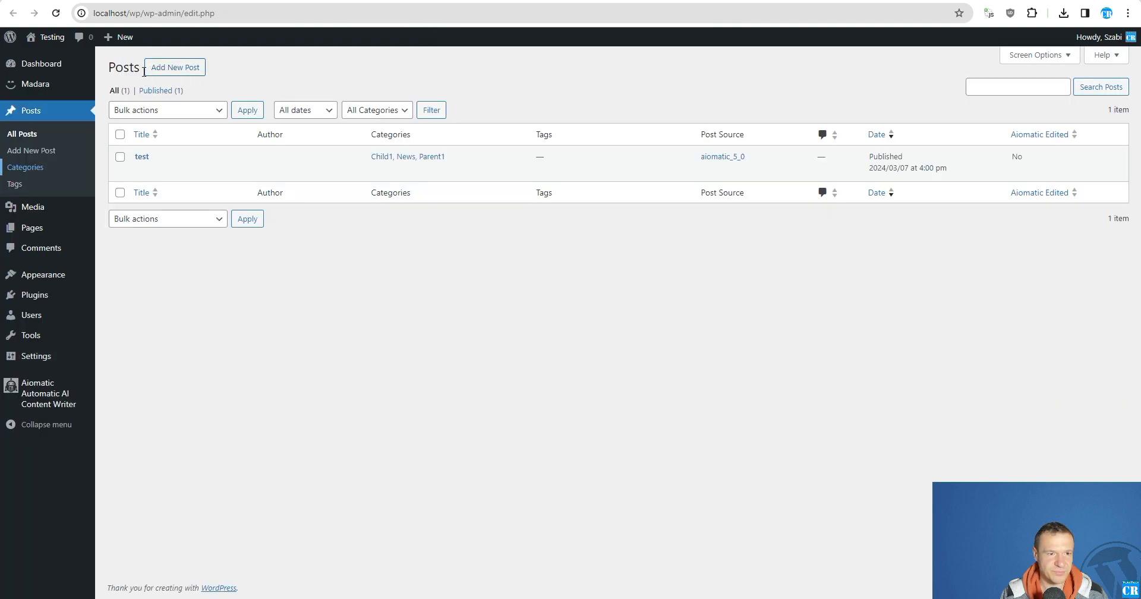
pyautogui.press('F5')
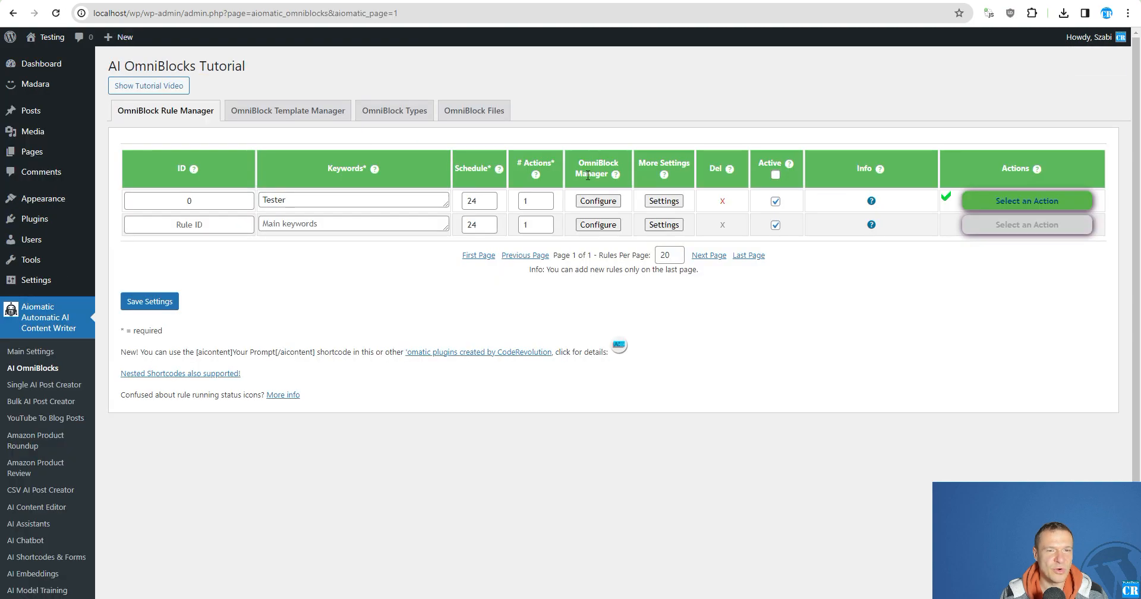
# Examine the "Tester" rule's Publish post parameters again, focusing on the custom fields and Custom Taxonomies
pyautogui.click(598, 201)
pyautogui.scroll(-4, 477, 309)
pyautogui.scroll(-7, 477, 309)
pyautogui.scroll(5, 469, 307)
pyautogui.scroll(6, 468, 311)
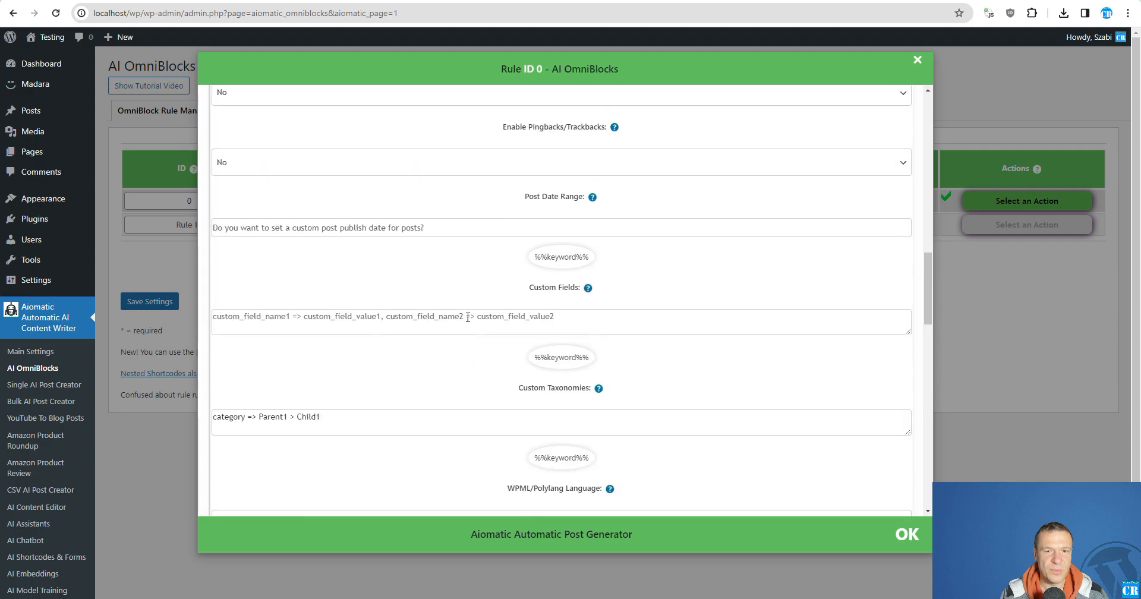
# Set the Custom Taxonomies to "category => Parent1 > Child1 > ChildOfChild1, Test" and save the rule settings
pyautogui.scroll(2, 364, 271)
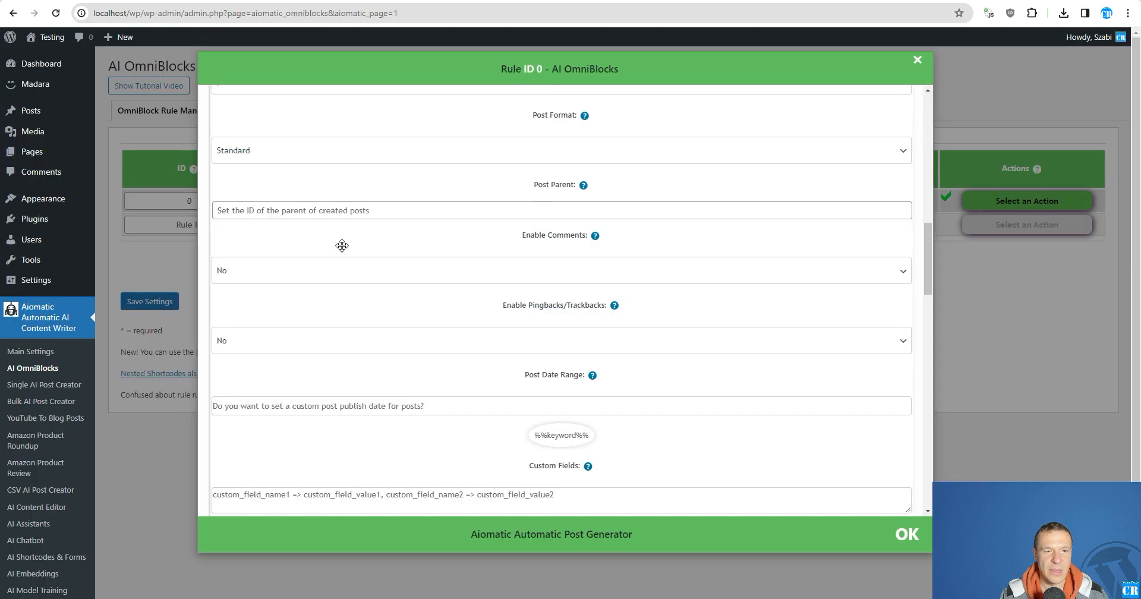
pyautogui.scroll(2, 339, 288)
pyautogui.scroll(-3, 339, 288)
pyautogui.scroll(-2, 338, 288)
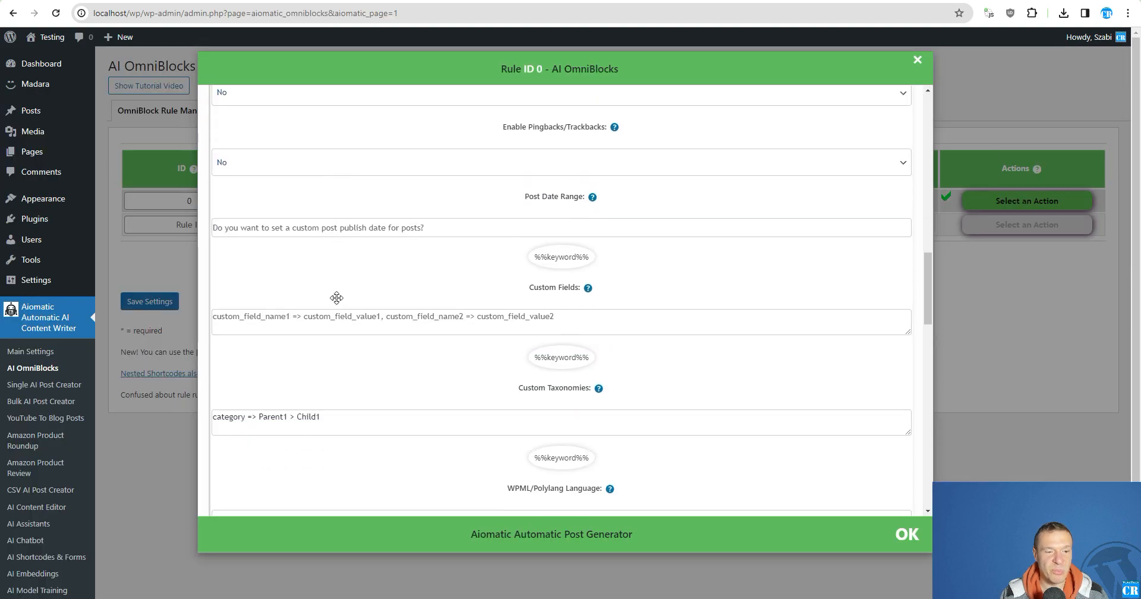
pyautogui.click(346, 419)
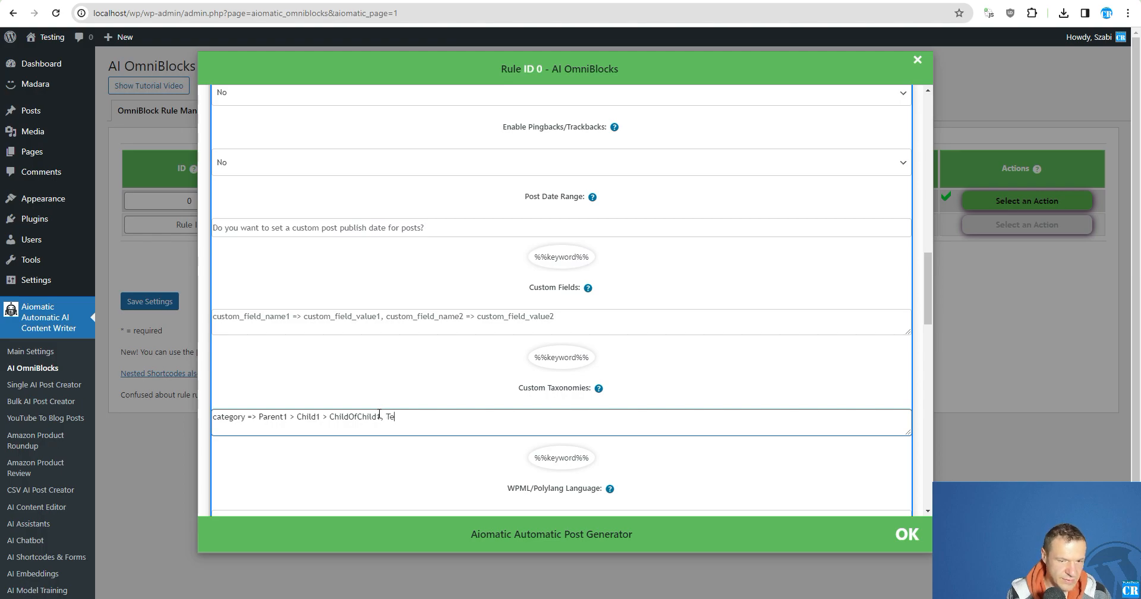
pyautogui.moveTo(259, 419); pyautogui.dragTo(380, 418)
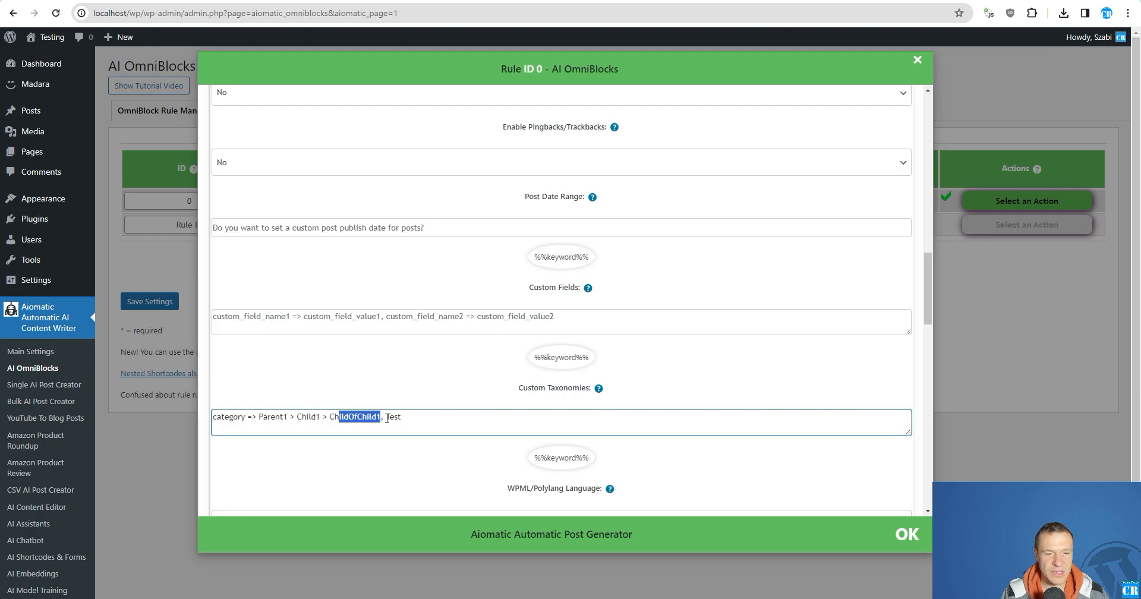
pyautogui.moveTo(387, 421); pyautogui.dragTo(404, 418)
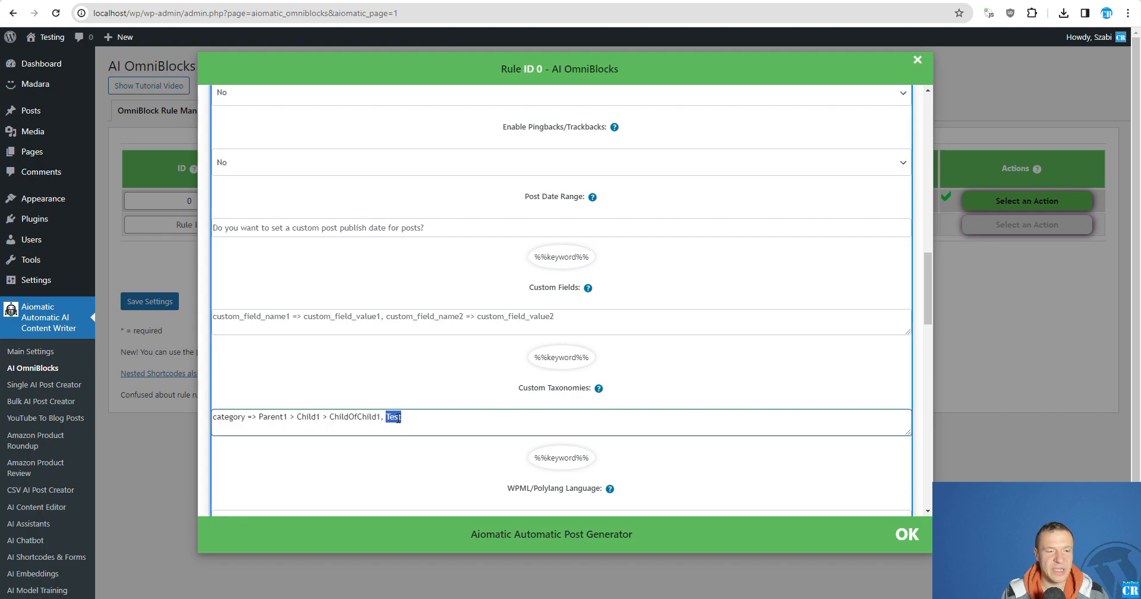
pyautogui.click(415, 420)
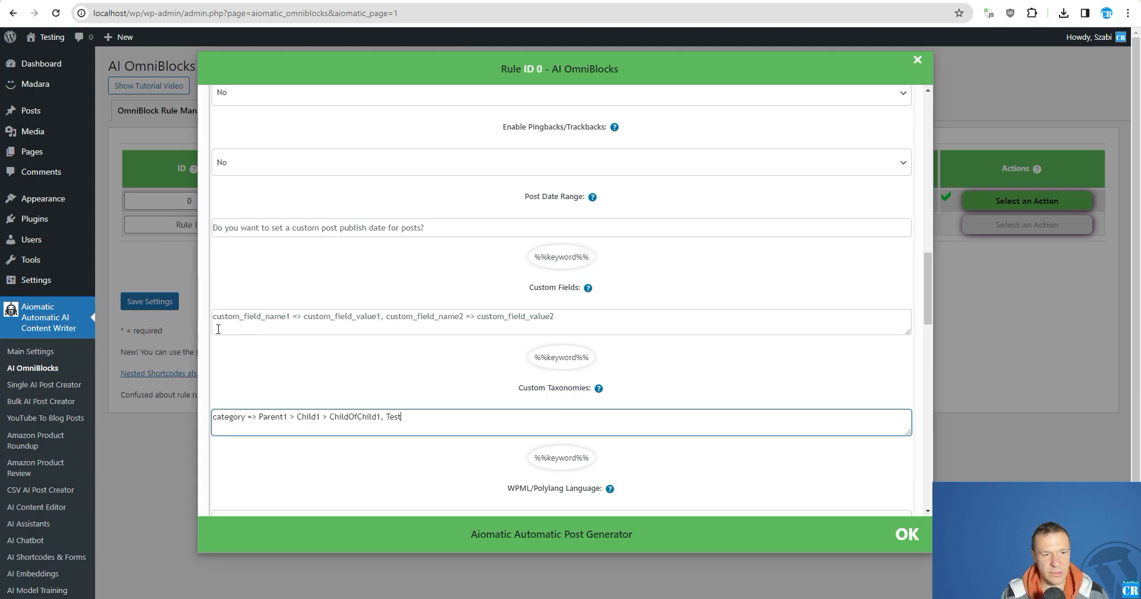
pyautogui.click(159, 301)
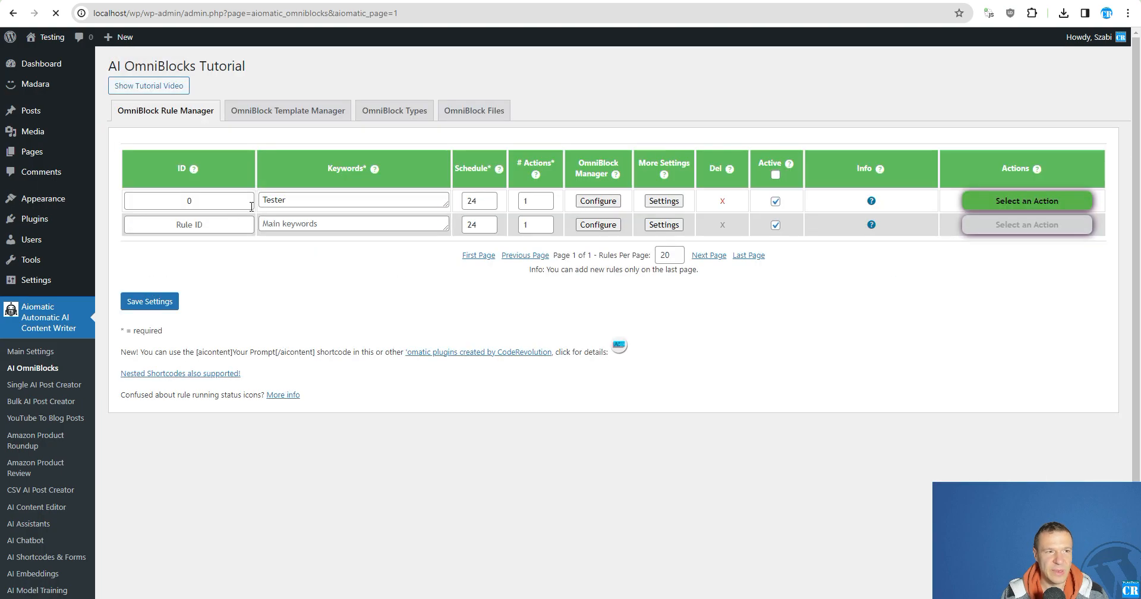
# Permanently delete all posts generated by the "Tester" rule and reload the posts list
pyautogui.click(1027, 201)
pyautogui.click(1018, 259)
pyautogui.press('Return')
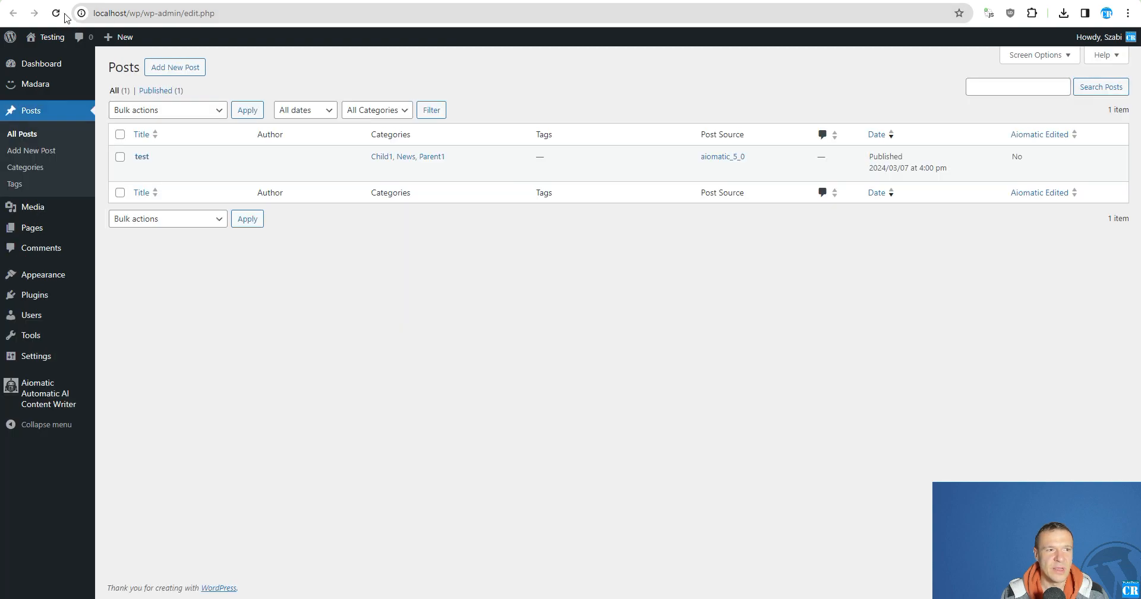
pyautogui.click(59, 14)
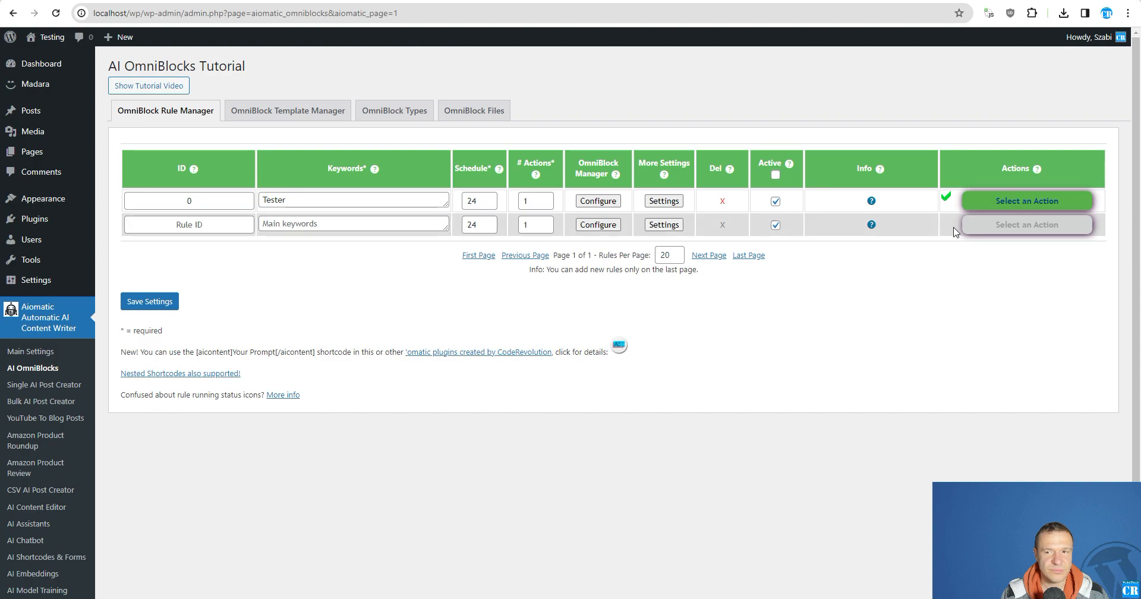
# Run the "Tester" rule now and reload the post categories list to check the category hierarchy
pyautogui.click(1004, 201)
pyautogui.click(985, 229)
pyautogui.press('Return')
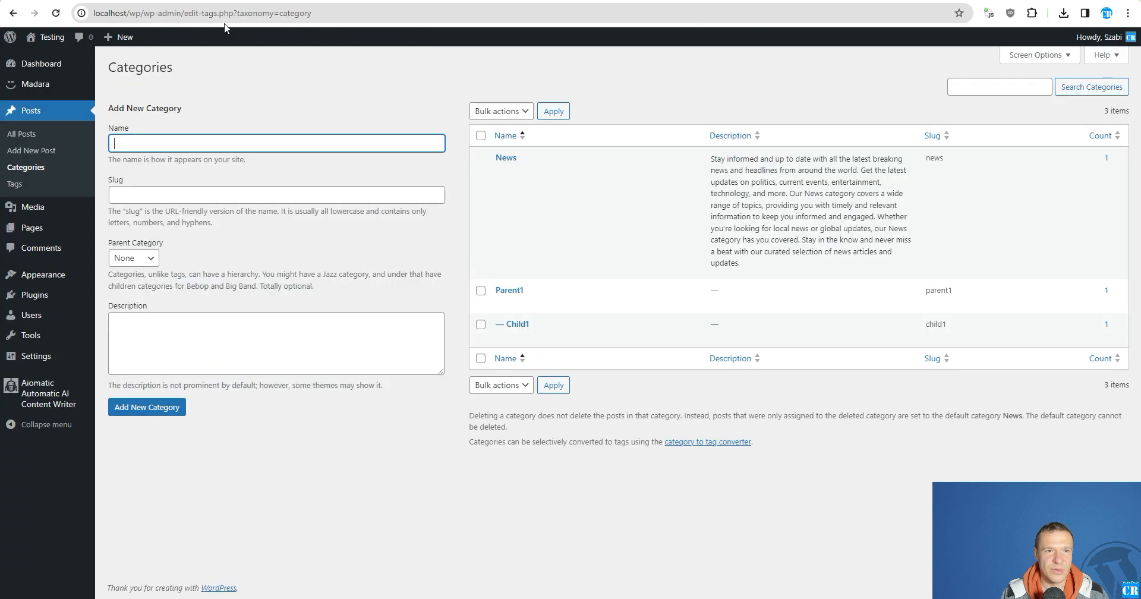
pyautogui.press('F5')
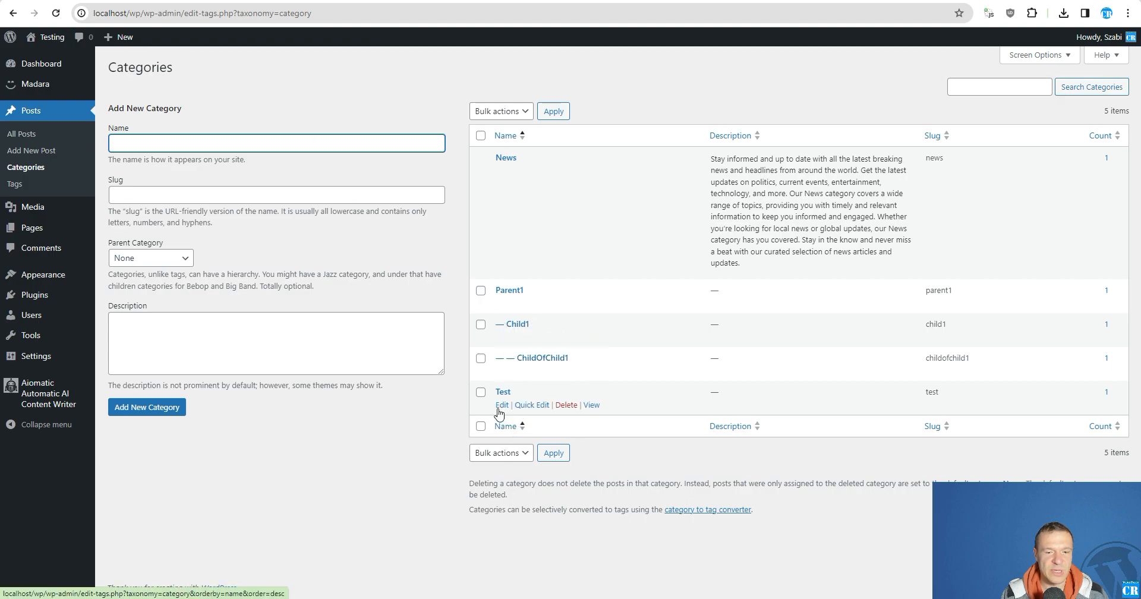
pyautogui.click(198, 1)
pyautogui.click(54, 12)
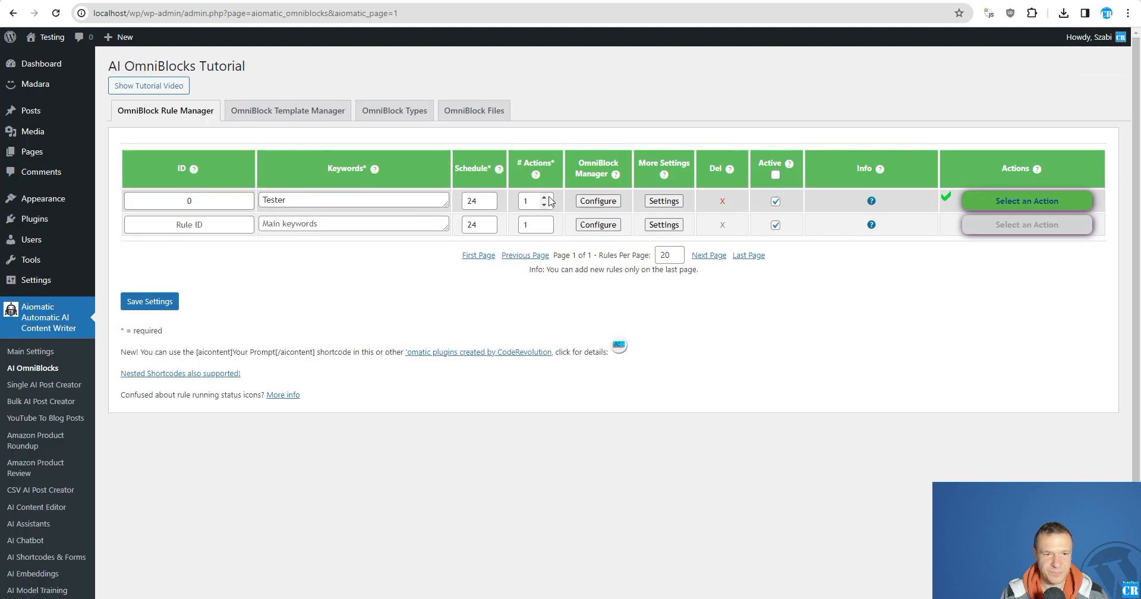
# Set the Publish post block's Custom Taxonomies to "category => Parent1 > Child1 > ChildOfChild1, Test > TestChild" and save the rule settings
pyautogui.click(597, 200)
pyautogui.click(558, 253)
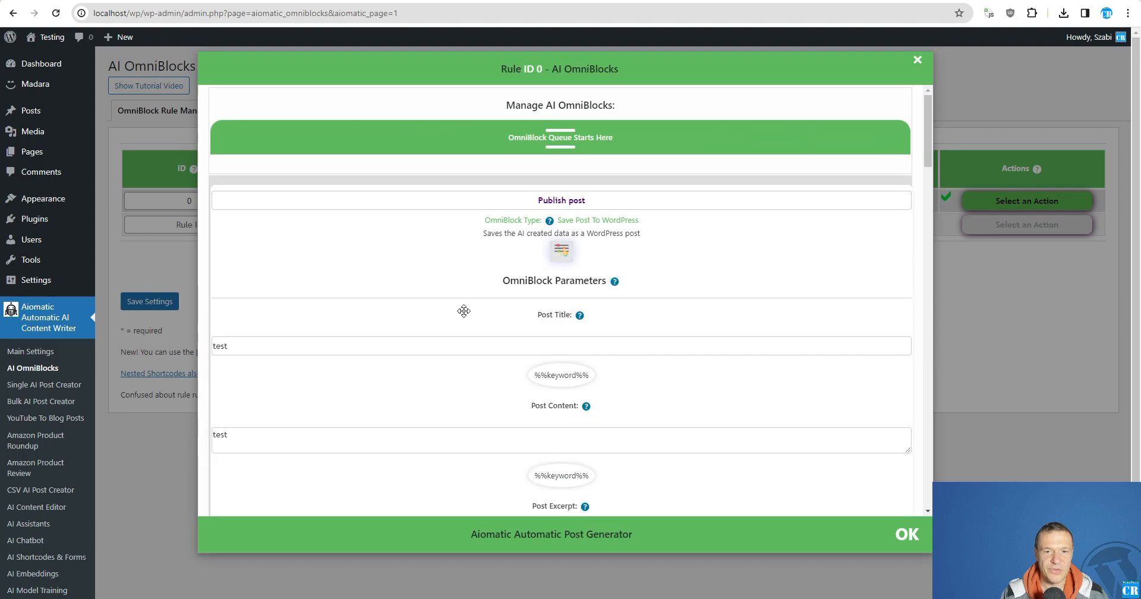
pyautogui.scroll(-6, 462, 312)
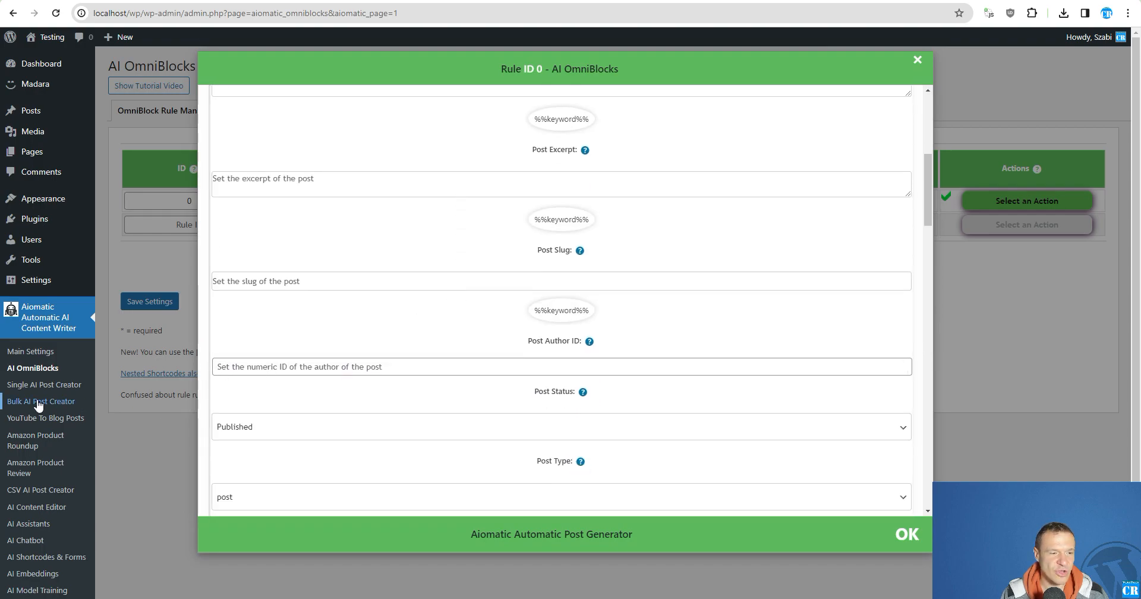
pyautogui.scroll(-12, 360, 341)
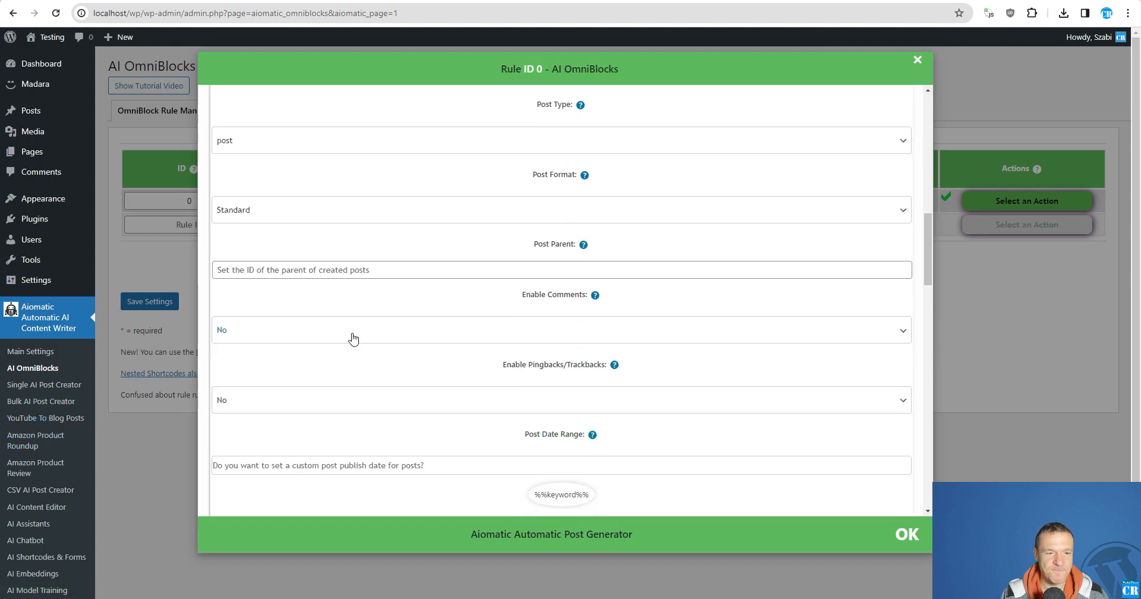
pyautogui.click(401, 355)
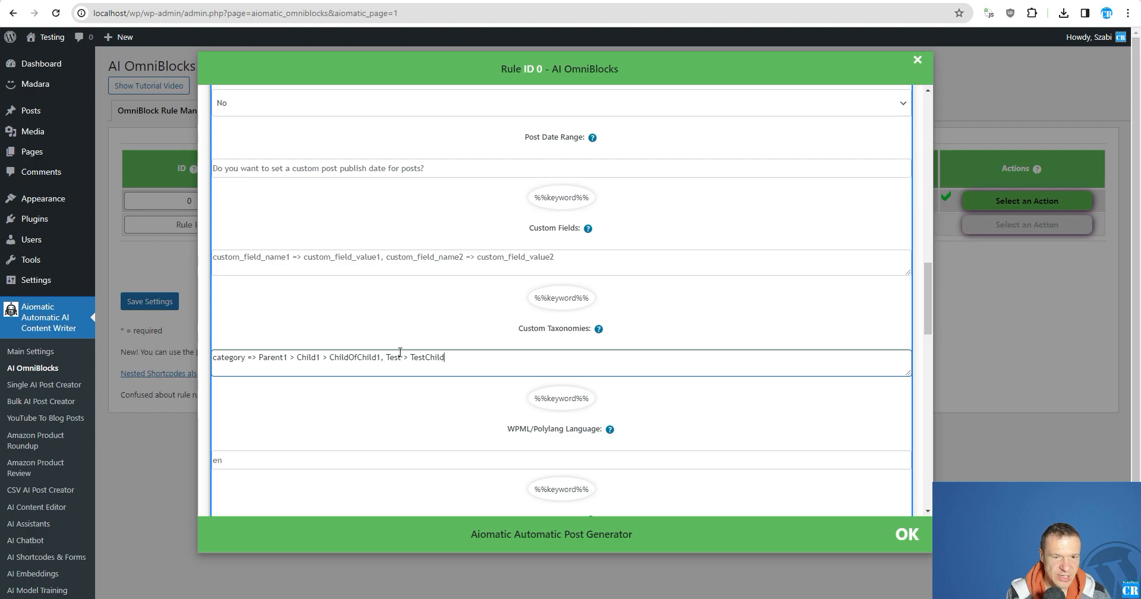
pyautogui.click(152, 306)
pyautogui.click(144, 305)
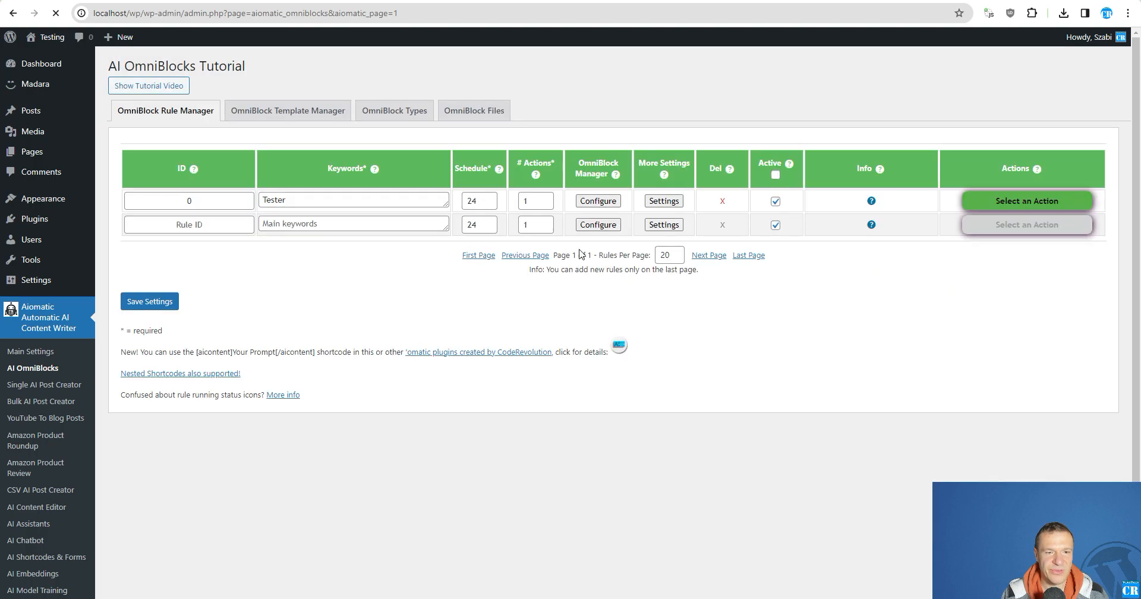
# Permanently delete all posts previously generated by the "Tester" rule
pyautogui.click(1013, 201)
pyautogui.click(1004, 247)
pyautogui.press('Return')
# Run the "Tester" rule again and reload both the posts list and the categories list
pyautogui.click(986, 203)
pyautogui.click(993, 226)
pyautogui.press('Return')
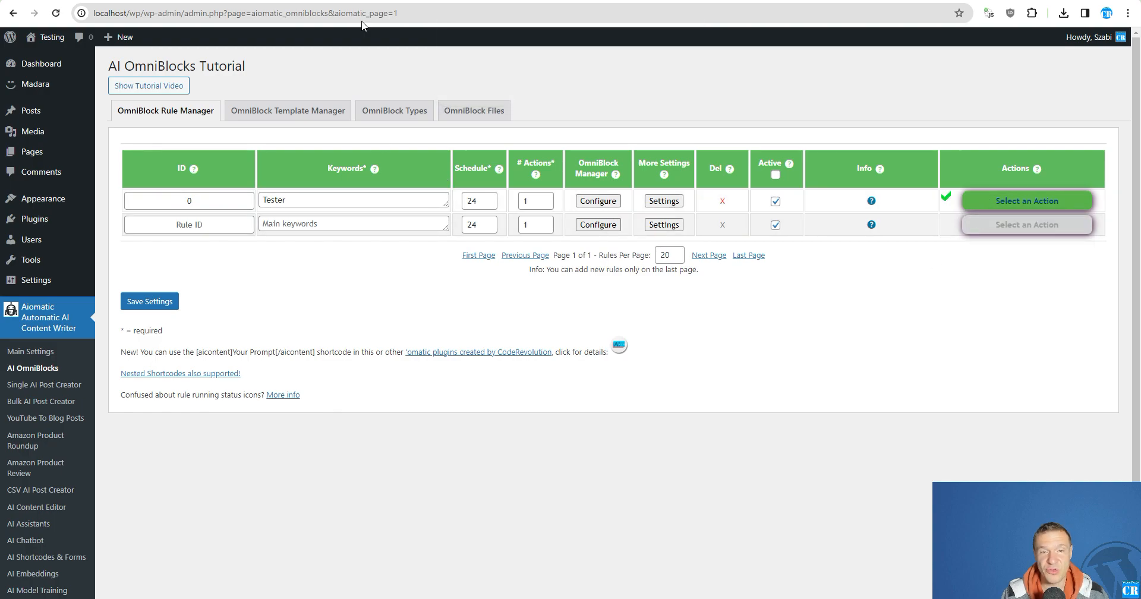
pyautogui.click(102, 1)
pyautogui.click(56, 13)
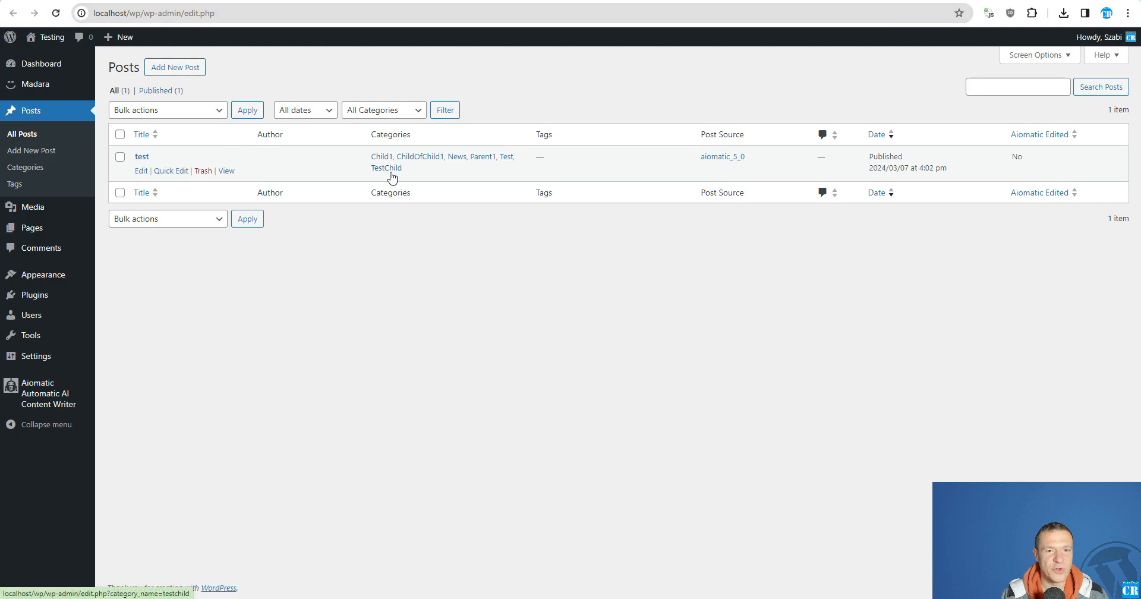
pyautogui.click(166, 1)
pyautogui.click(56, 13)
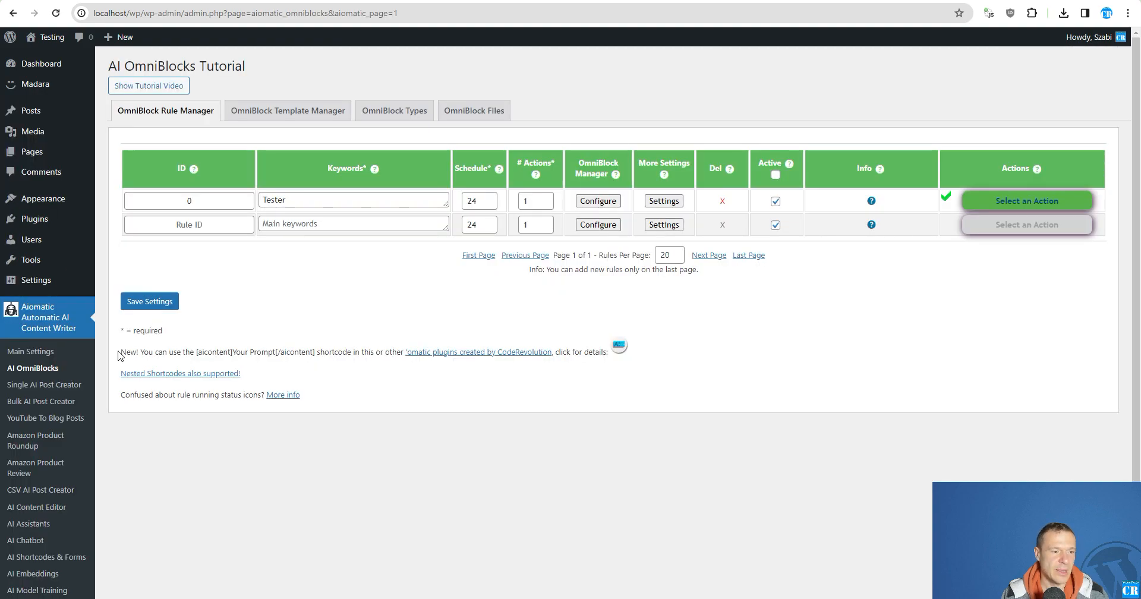
# Open the Bulk AI Post Creator and fill in a new title-based rule with the post title "Testing"
pyautogui.click(41, 401)
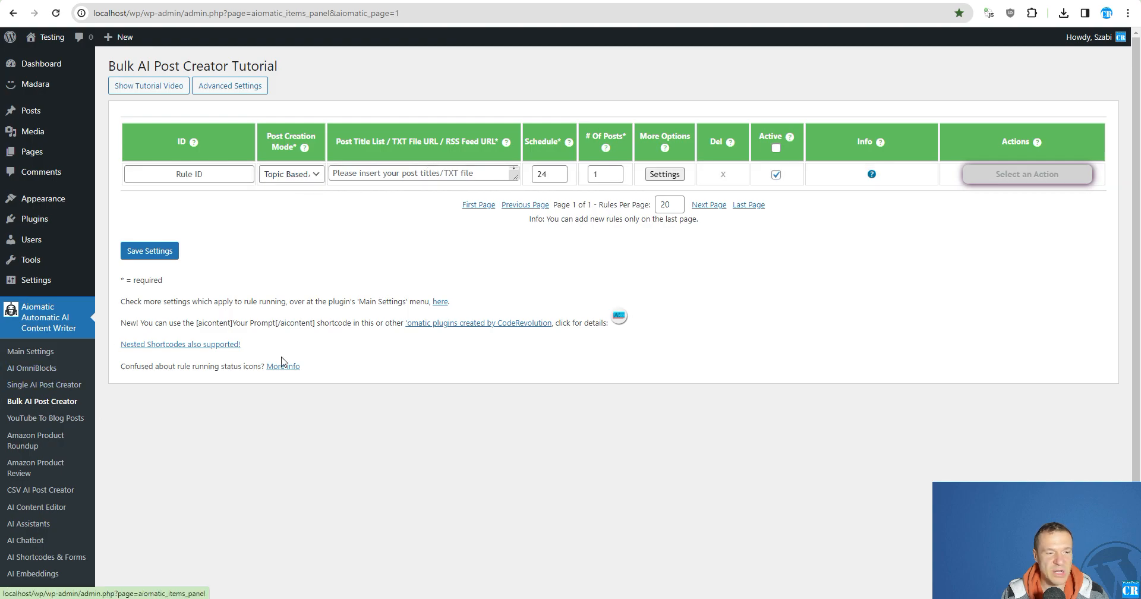
pyautogui.click(292, 173)
pyautogui.click(319, 196)
pyautogui.click(355, 171)
pyautogui.write('Testing')
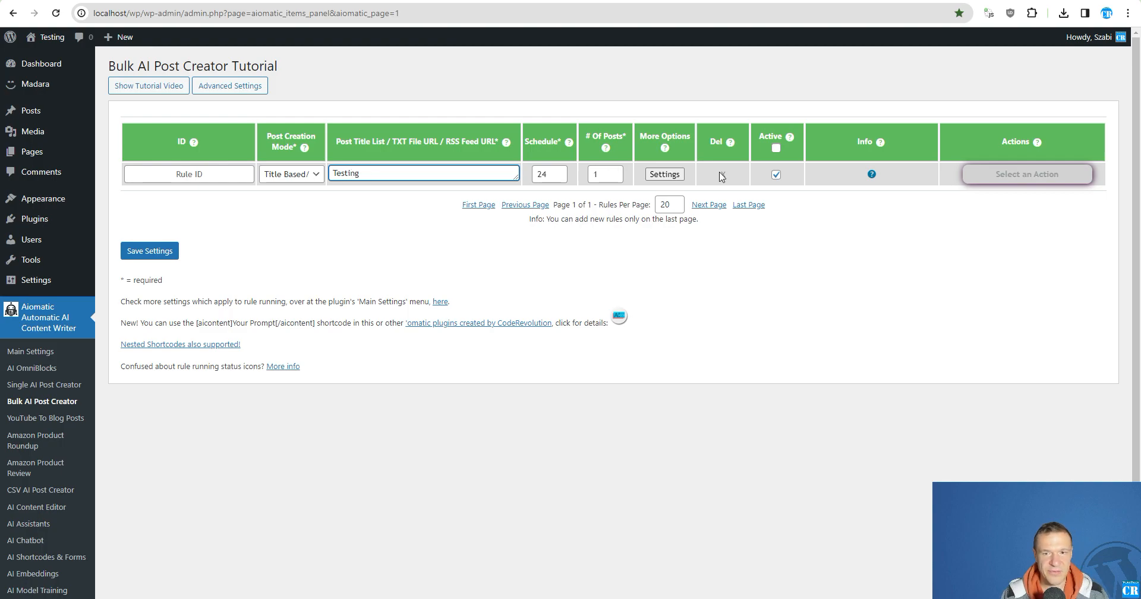
# Find the Post Custom Taxonomies option in the new rule's advanced settings and set it to "category => tax > tax2"
pyautogui.click(665, 173)
pyautogui.moveTo(928, 113); pyautogui.dragTo(937, 398)
pyautogui.hotkey('ctrl', 'f')
pyautogui.write('taxono')
pyautogui.click(541, 418)
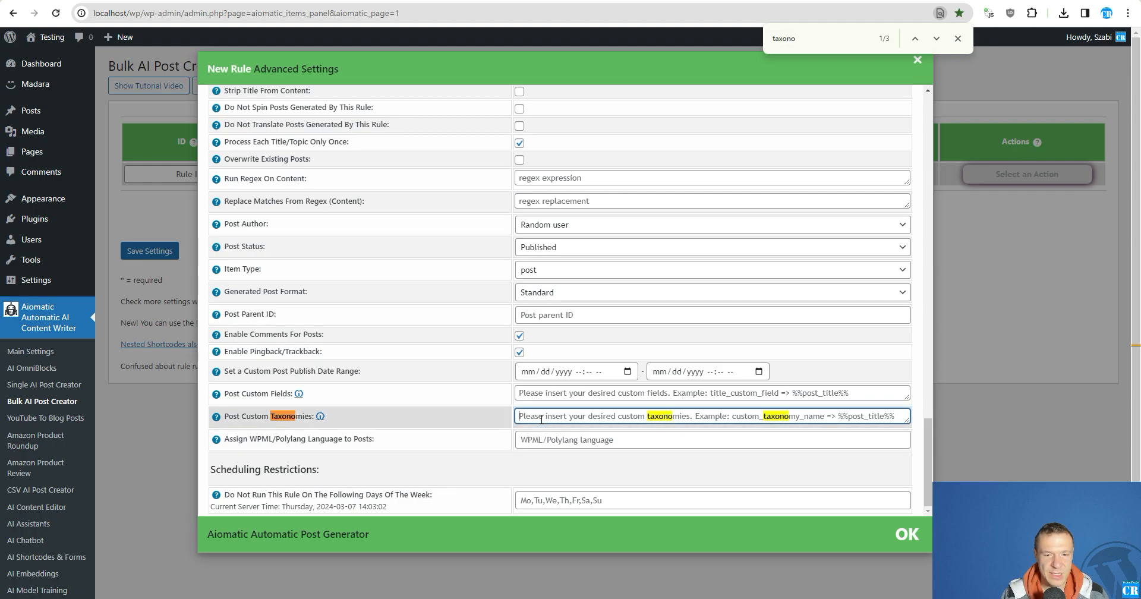
pyautogui.write('category => tax > tax2')
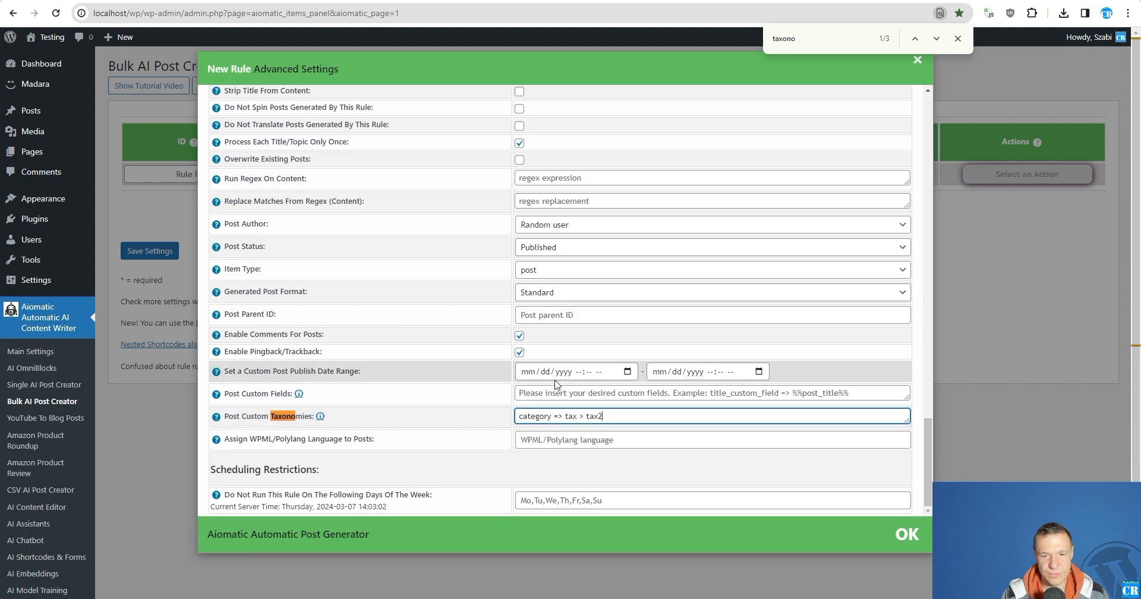
# Set the new rule's Additional Post Category to Parent1 and save the settings
pyautogui.scroll(2, 543, 398)
pyautogui.scroll(12, 542, 394)
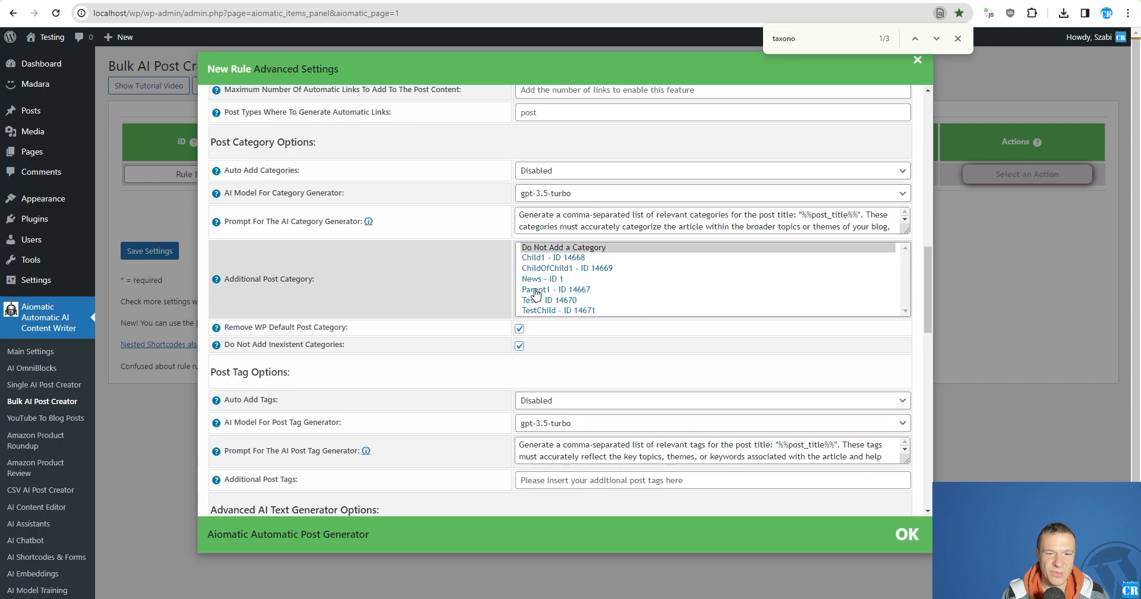
pyautogui.click(535, 290)
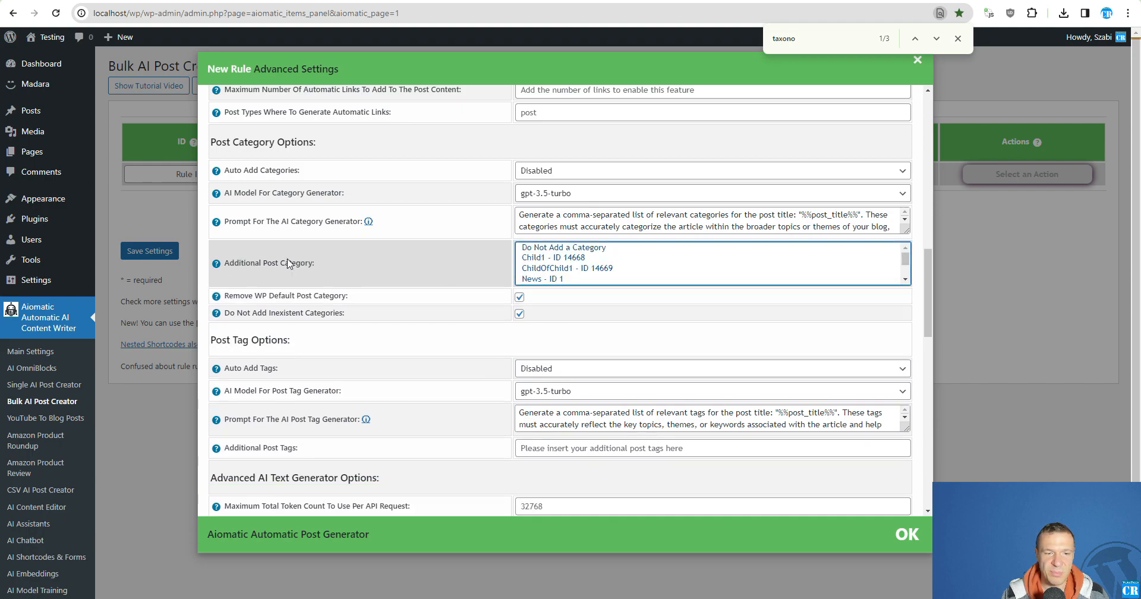
pyautogui.scroll(-1, 451, 280)
pyautogui.click(157, 255)
pyautogui.click(154, 252)
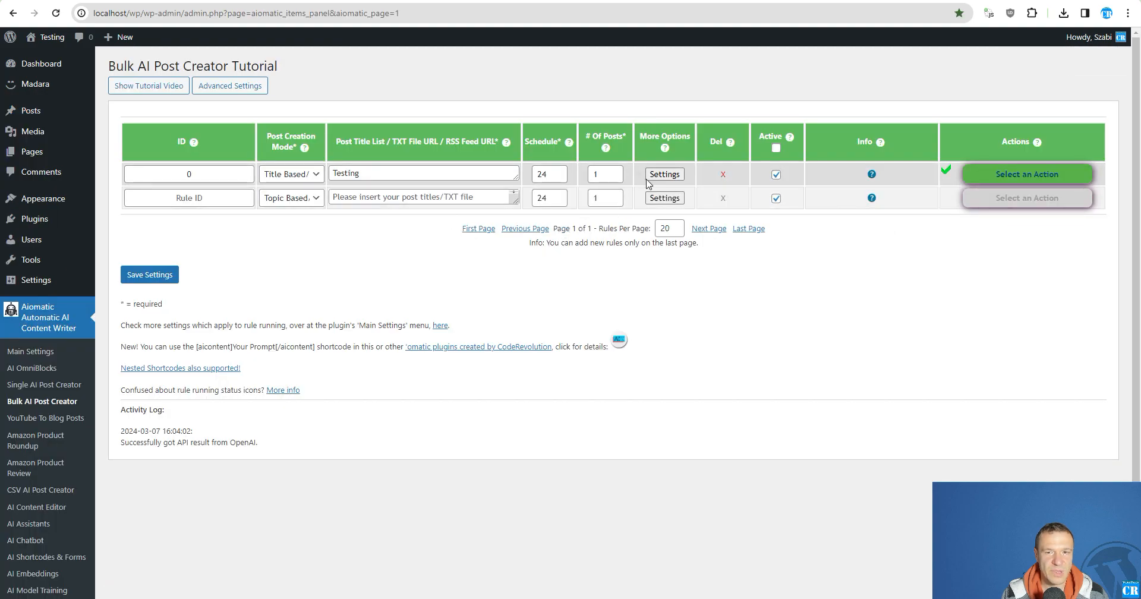
# Review the "Testing" rule's category settings and examine the post categories list for the resulting hierarchy
pyautogui.click(663, 174)
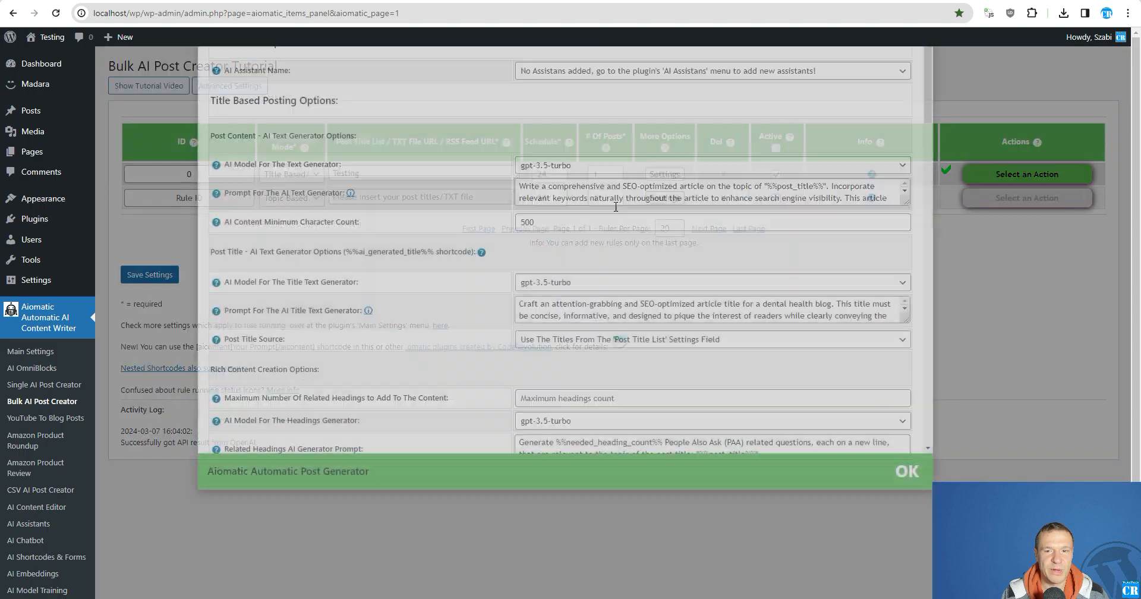
pyautogui.scroll(-3, 463, 297)
pyautogui.scroll(3, 469, 333)
pyautogui.scroll(-15, 475, 349)
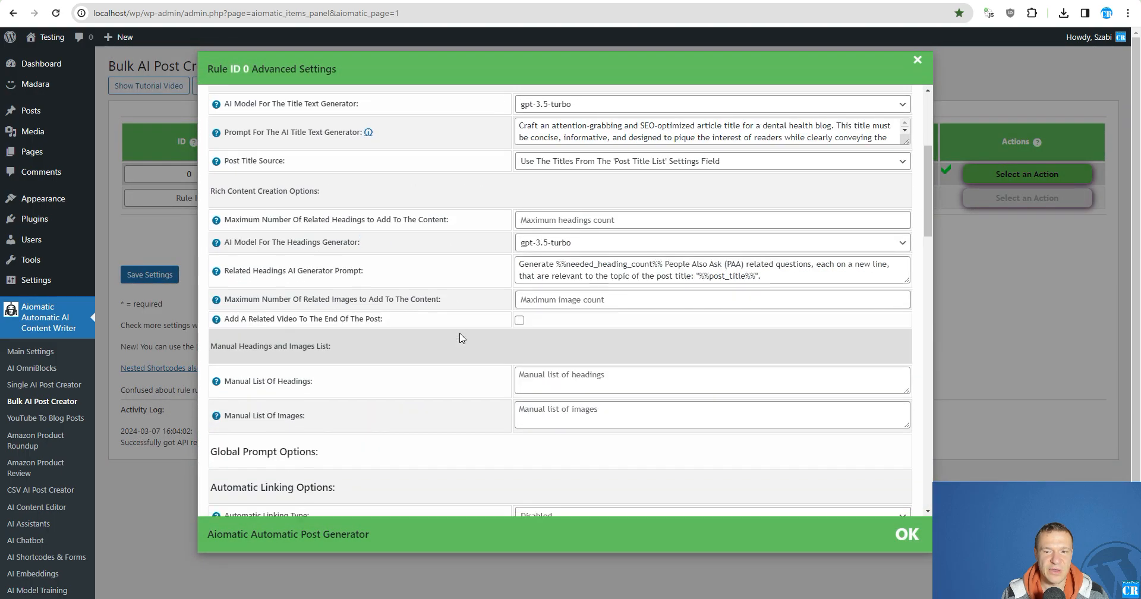
pyautogui.scroll(4, 580, 254)
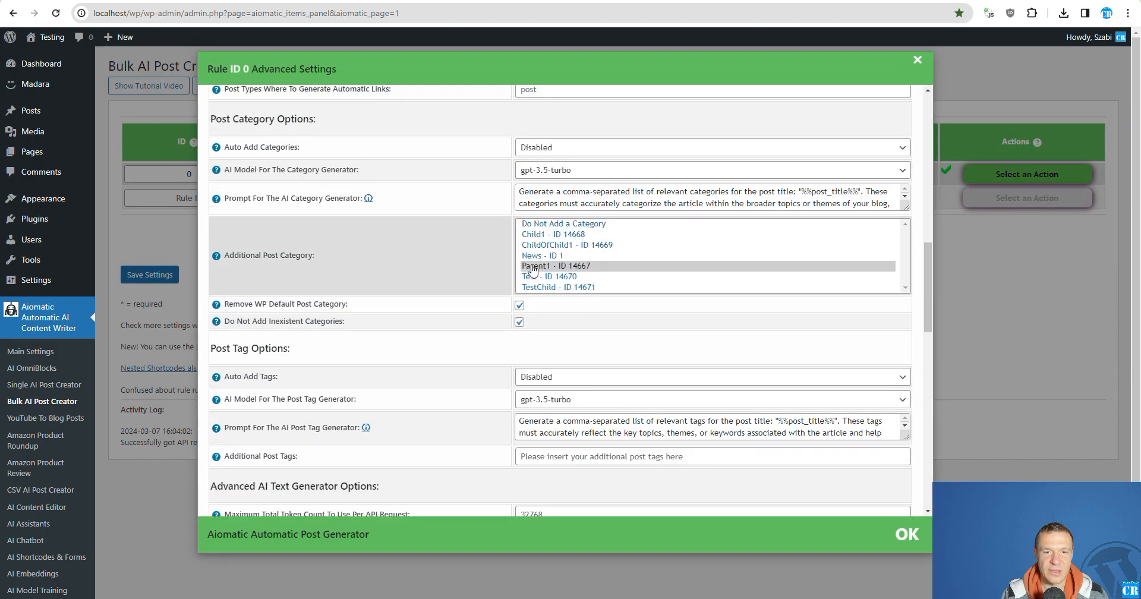
pyautogui.scroll(-5, 431, 335)
pyautogui.scroll(-10, 431, 336)
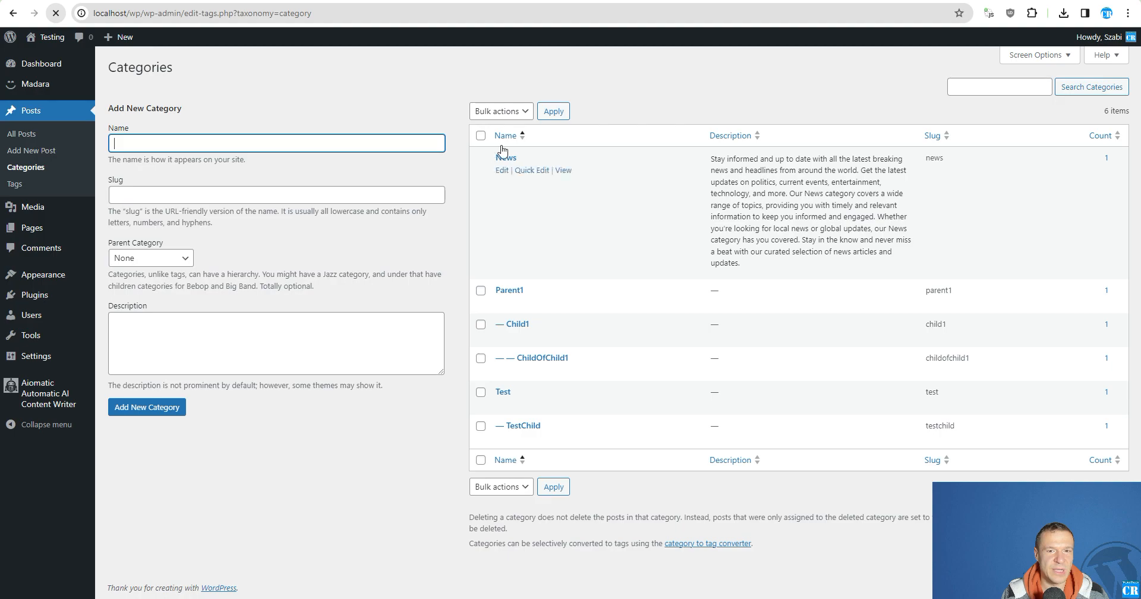
pyautogui.scroll(-1, 509, 431)
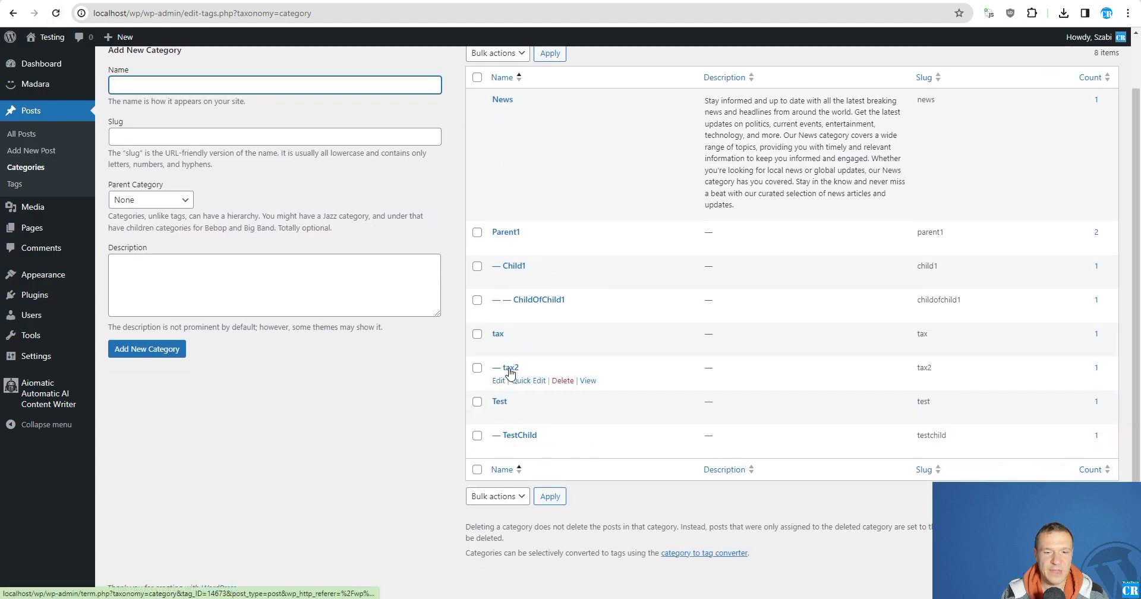